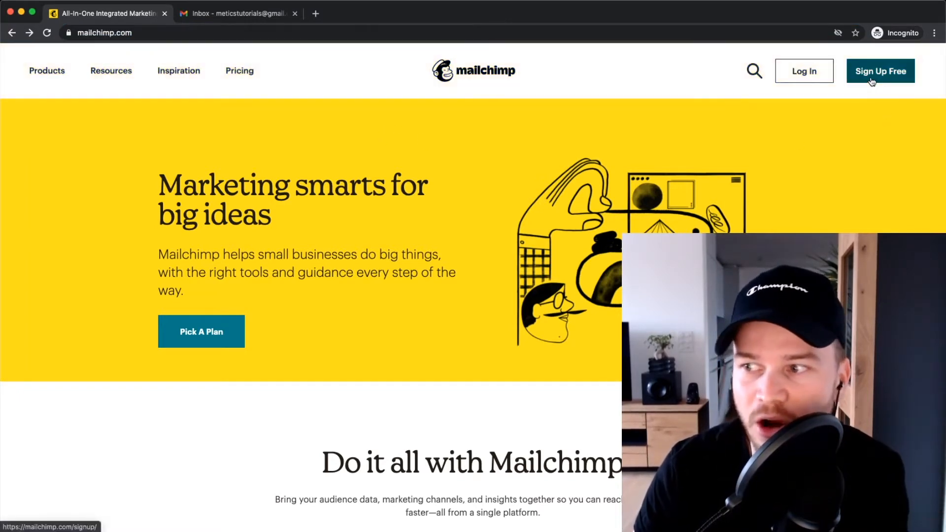
Start a free Mailchimp account sign-up from the homepage.
{"action": "left_click", "coordinate": [872, 79]}
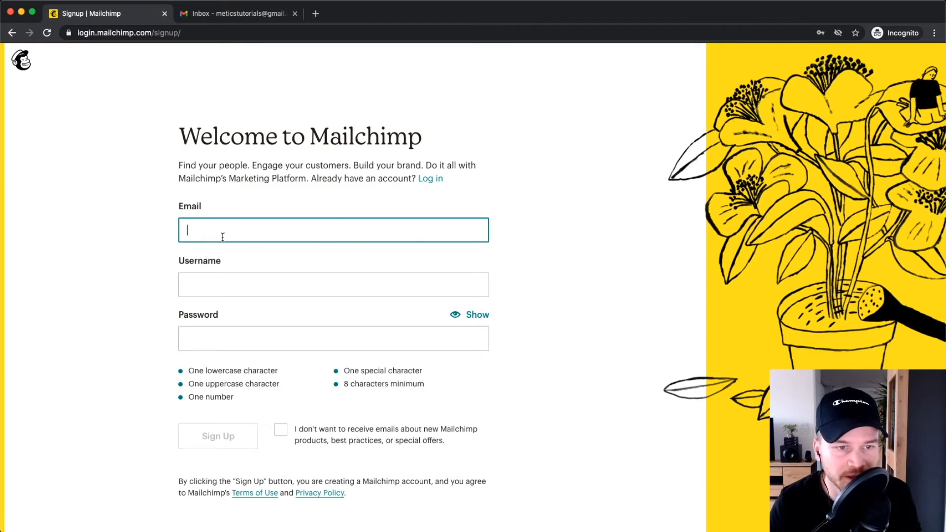
Submit the signup form with email, username and password, then go to the Gmail inbox.
{"action": "left_click", "coordinate": [228, 287]}
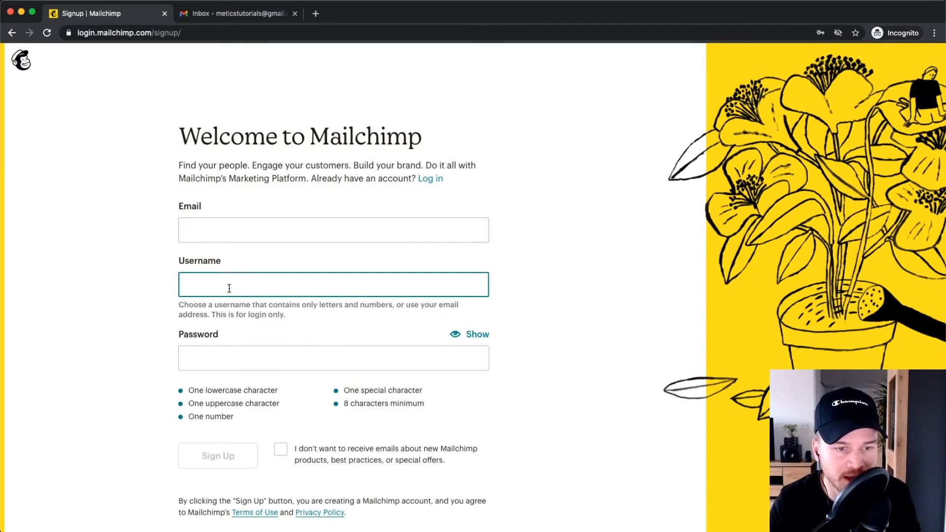
{"action": "left_click", "coordinate": [229, 360]}
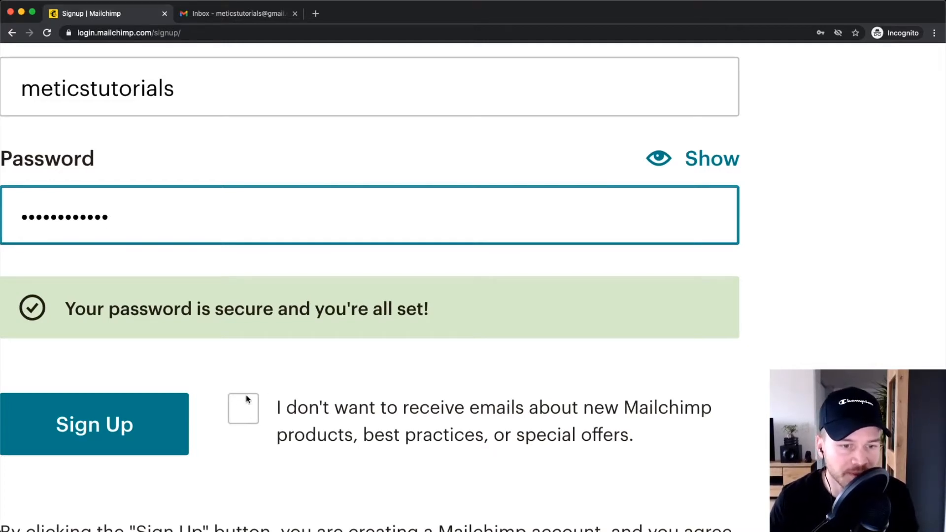
{"action": "scroll", "coordinate": [250, 405], "scroll_direction": "down", "scroll_amount": 10}
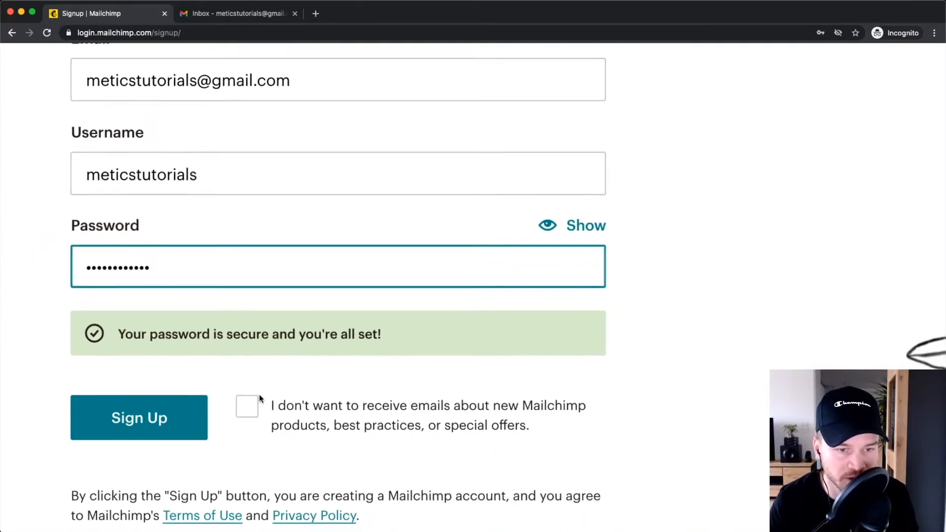
{"action": "left_click", "coordinate": [224, 430]}
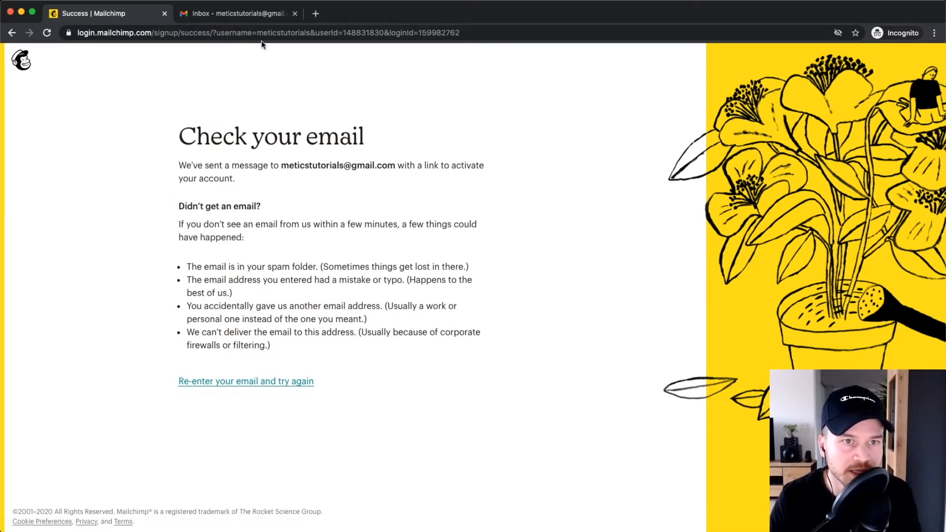
{"action": "left_click", "coordinate": [235, 14]}
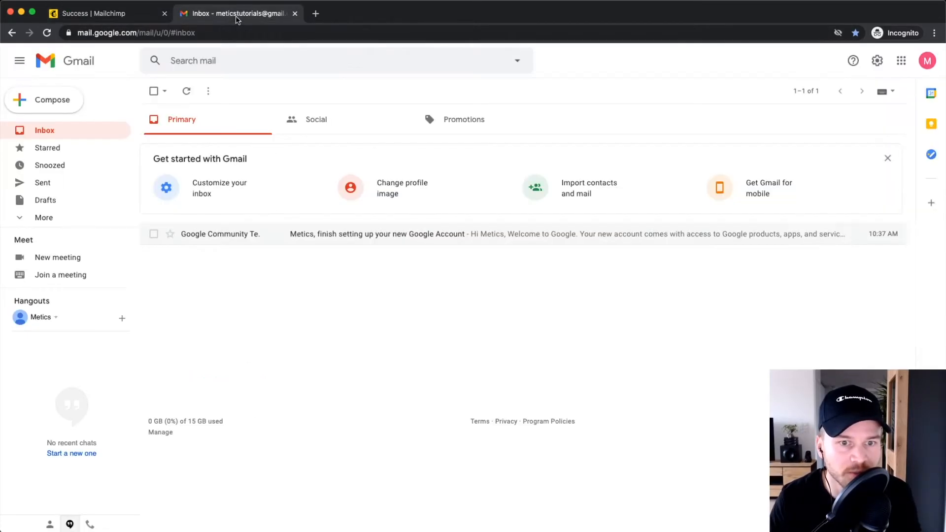
Activate the account through the 'Activate your Mailchimp account' email in Gmail.
{"action": "left_click", "coordinate": [52, 131]}
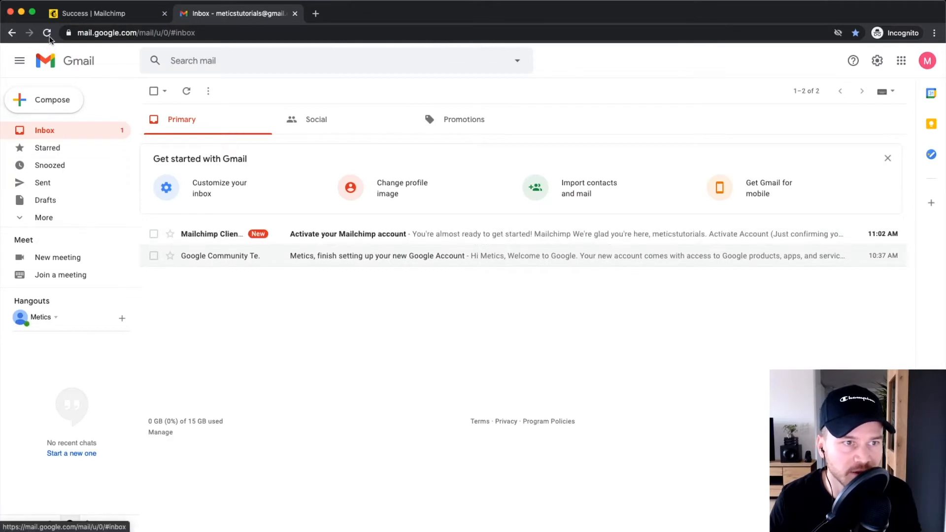
{"action": "left_click", "coordinate": [377, 236]}
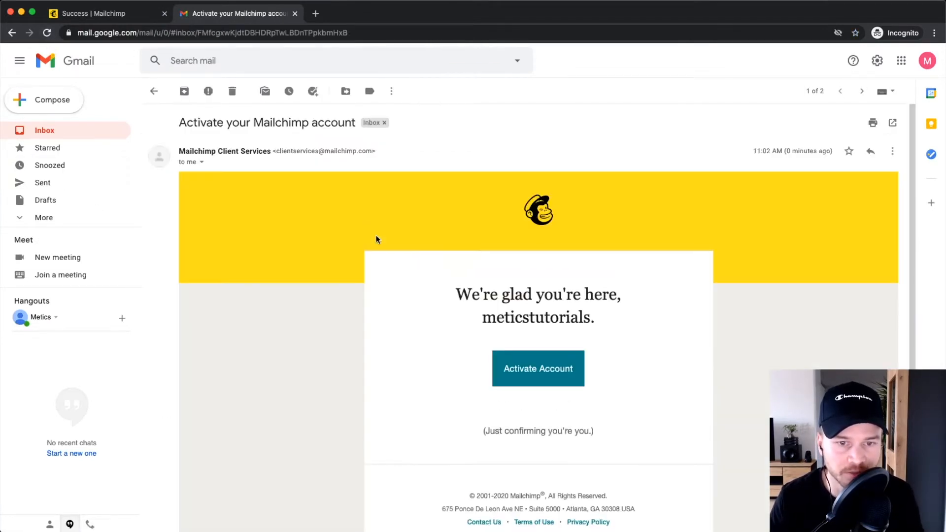
{"action": "scroll", "coordinate": [591, 320], "scroll_direction": "down", "scroll_amount": 2}
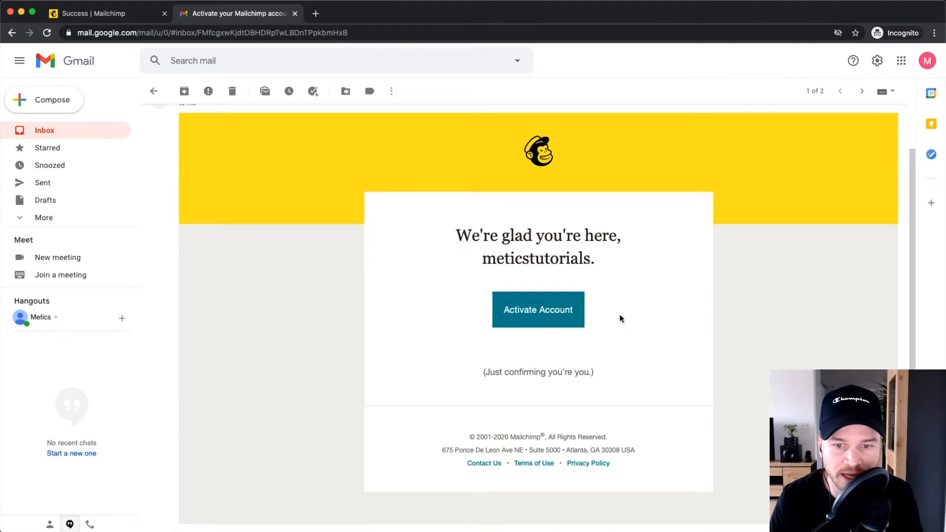
{"action": "left_click", "coordinate": [538, 315]}
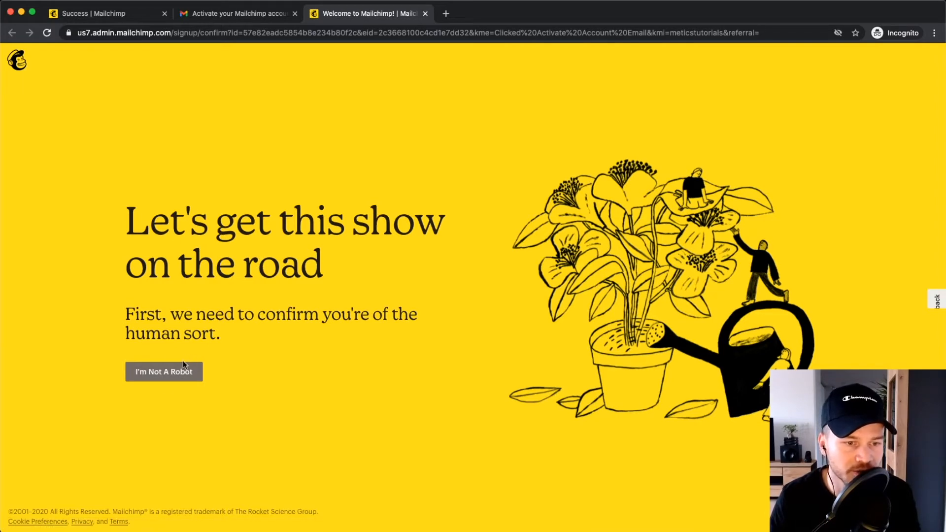
Pass the human check and complete sign-up on the $0 Free plan.
{"action": "left_click", "coordinate": [155, 377]}
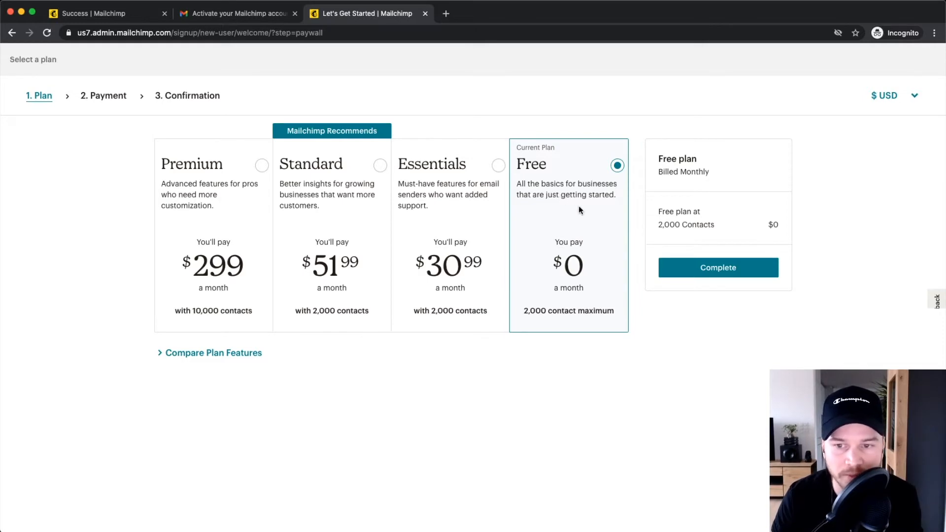
{"action": "left_click", "coordinate": [717, 269]}
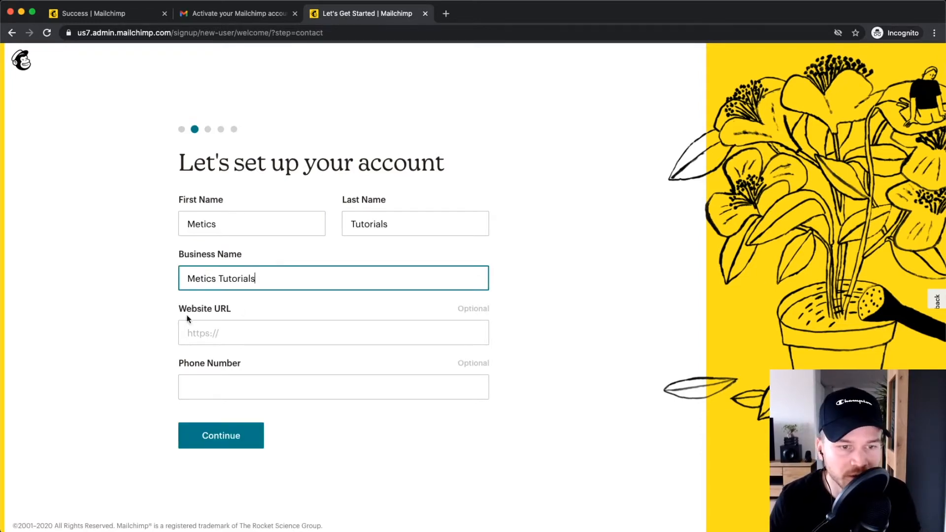
Finish the first name, last name and business name, and continue to the address step.
{"action": "left_click", "coordinate": [202, 312]}
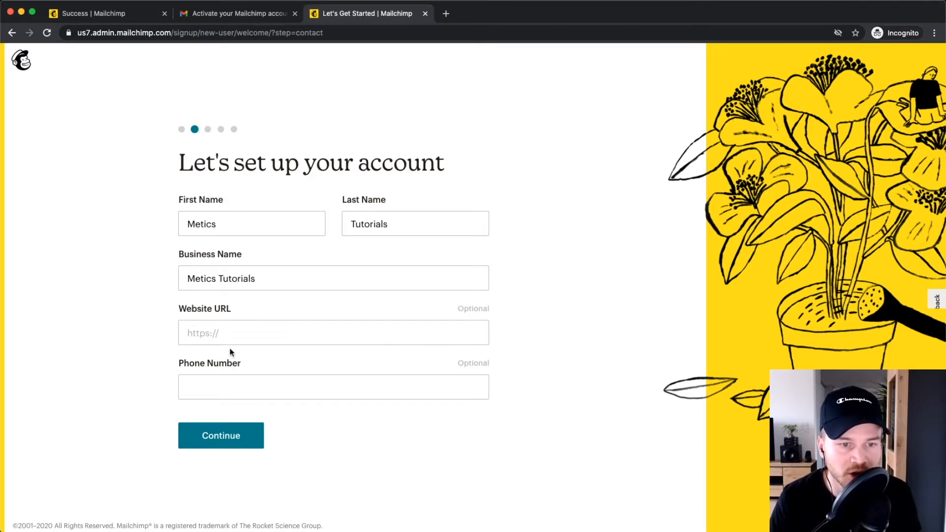
{"action": "scroll", "coordinate": [241, 365], "scroll_direction": "down", "scroll_amount": 1}
{"action": "left_click", "coordinate": [221, 425]}
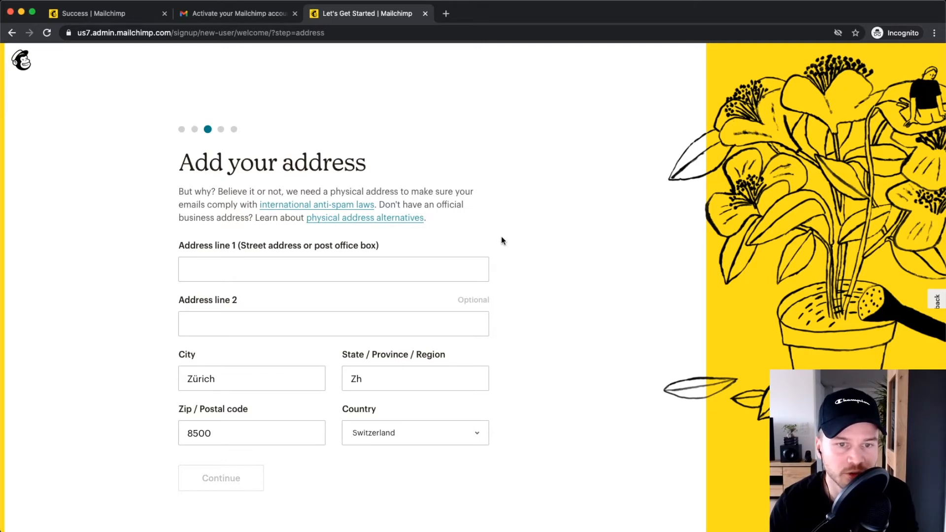
Fill in the postal address fields, consulting the physical address alternatives article.
{"action": "scroll", "coordinate": [309, 206], "scroll_direction": "up", "scroll_amount": 5}
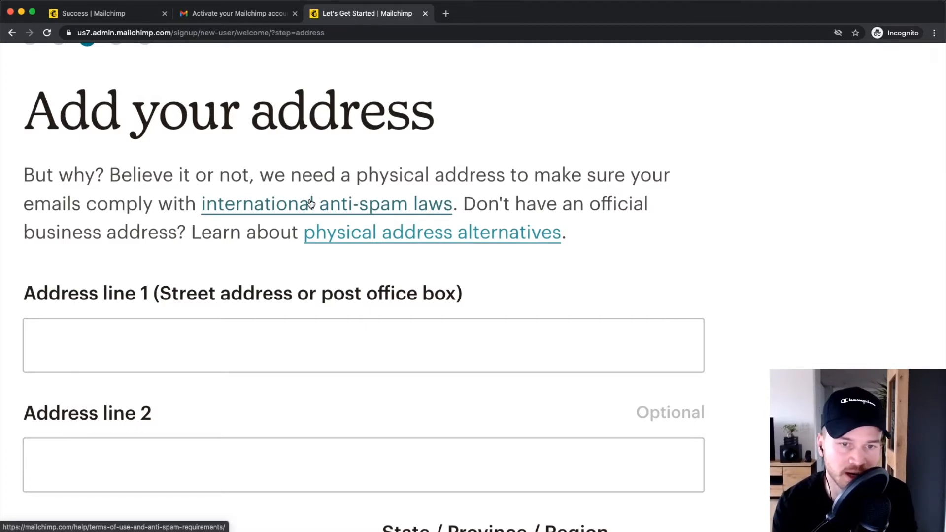
{"action": "scroll", "coordinate": [311, 203], "scroll_direction": "down", "scroll_amount": 5}
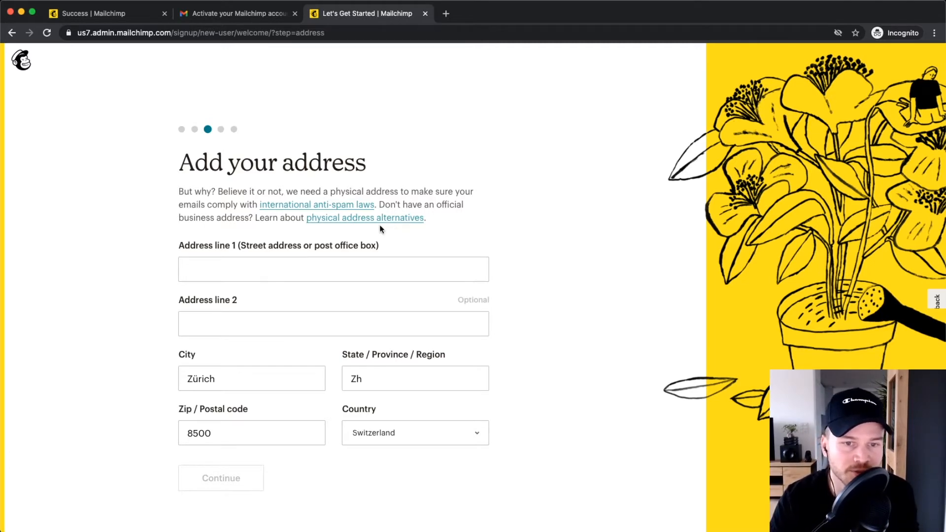
{"action": "scroll", "coordinate": [365, 226], "scroll_direction": "up", "scroll_amount": 5}
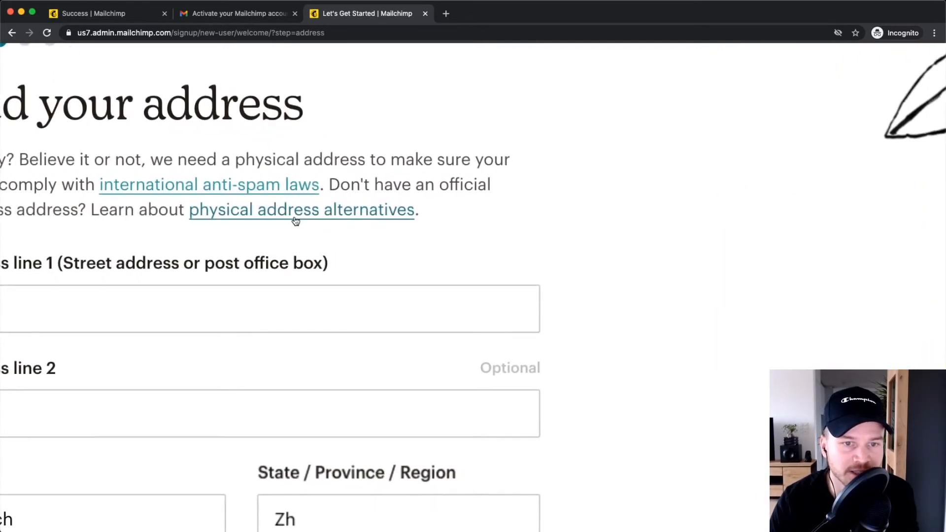
{"action": "scroll", "coordinate": [305, 217], "scroll_direction": "left", "scroll_amount": 1}
{"action": "left_click", "coordinate": [323, 213]}
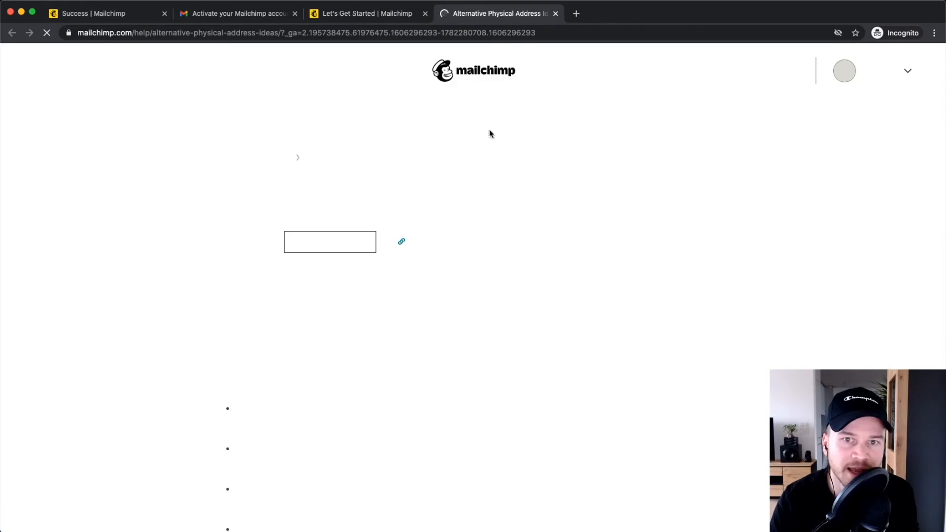
{"action": "scroll", "coordinate": [493, 227], "scroll_direction": "down", "scroll_amount": 15}
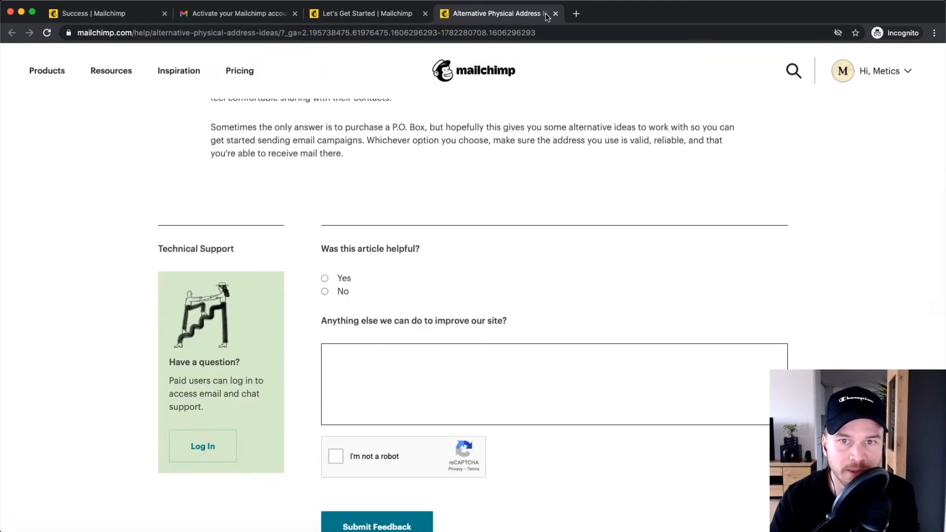
{"action": "left_click", "coordinate": [555, 13]}
{"action": "scroll", "coordinate": [408, 214], "scroll_direction": "down", "scroll_amount": 5}
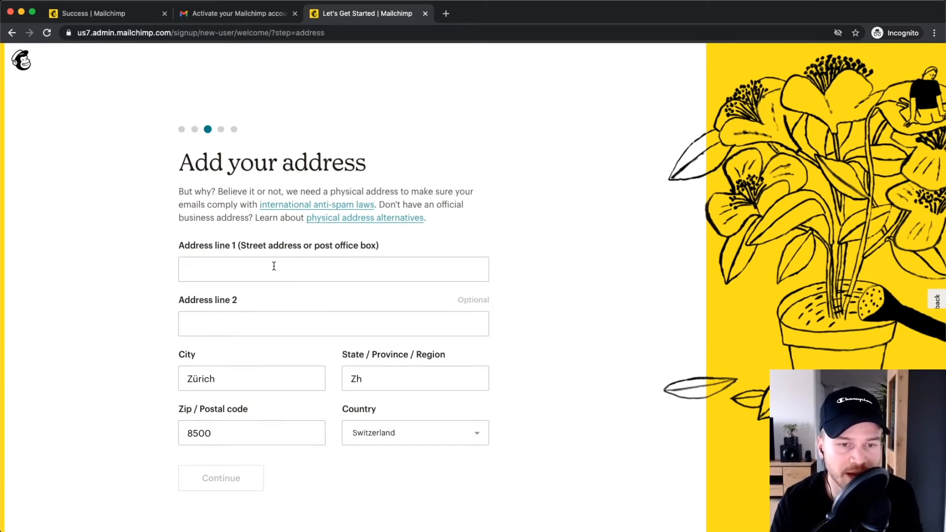
{"action": "scroll", "coordinate": [271, 266], "scroll_direction": "down", "scroll_amount": 1}
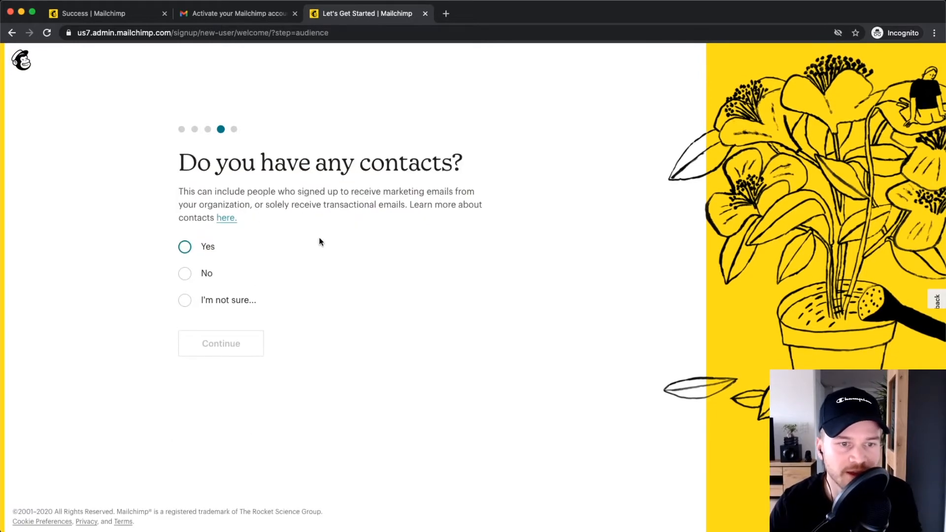
Answer Yes to having contacts, with 500 or fewer subscribers.
{"action": "left_click", "coordinate": [185, 247]}
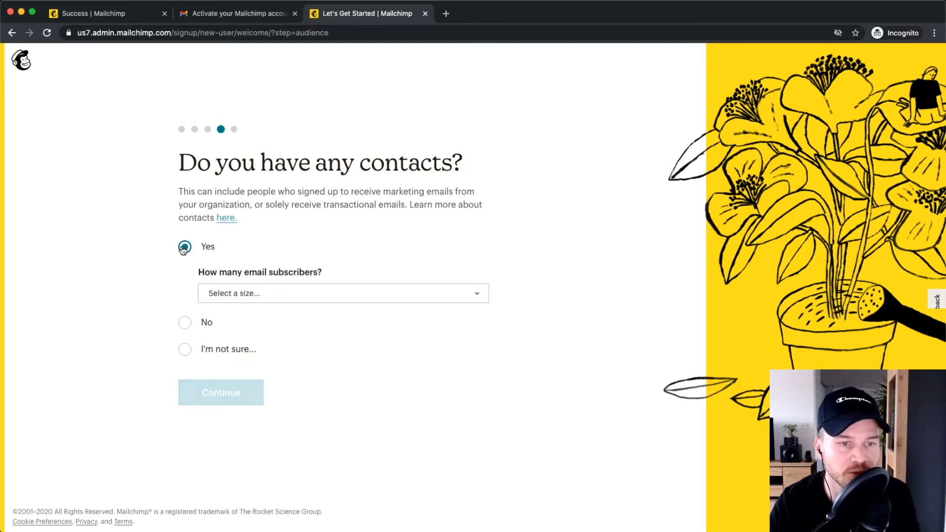
{"action": "left_click", "coordinate": [305, 294]}
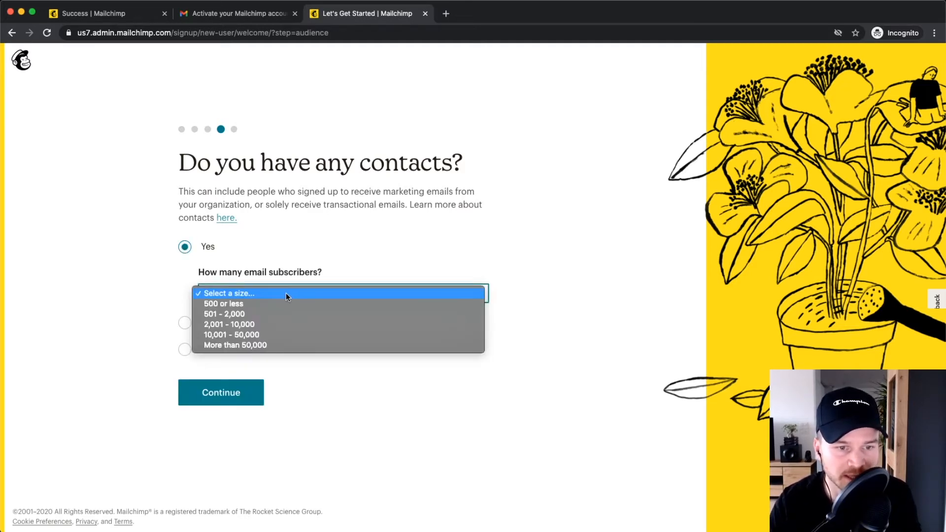
{"action": "left_click", "coordinate": [274, 304]}
{"action": "left_click", "coordinate": [220, 393]}
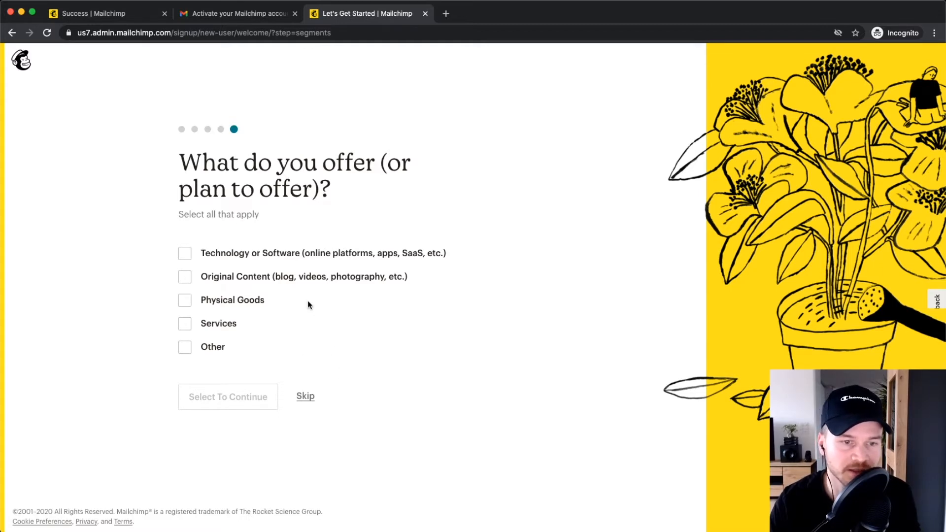
Skip the offerings question to reach the 'You're ready to go' page.
{"action": "scroll", "coordinate": [326, 338], "scroll_direction": "up", "scroll_amount": 5}
{"action": "left_click", "coordinate": [298, 428]}
{"action": "scroll", "coordinate": [315, 344], "scroll_direction": "down", "scroll_amount": 5}
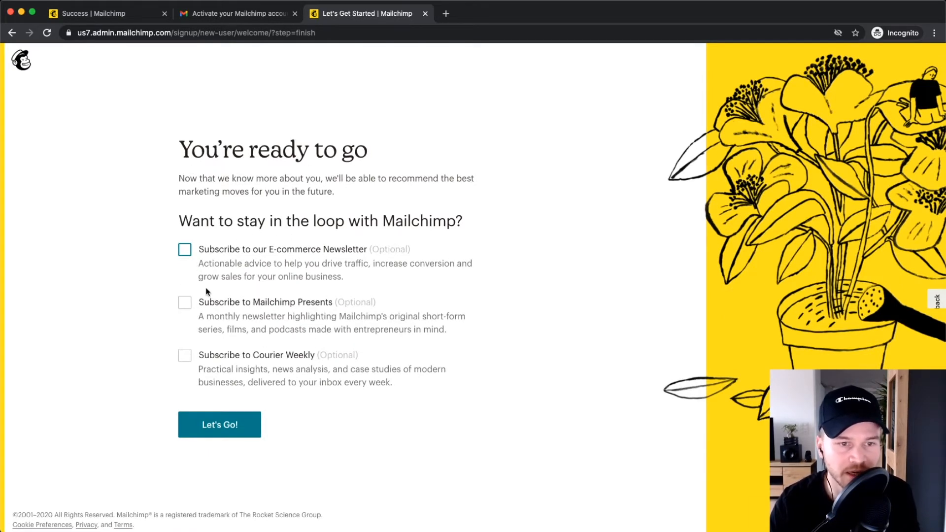
{"action": "scroll", "coordinate": [240, 290], "scroll_direction": "up", "scroll_amount": 5}
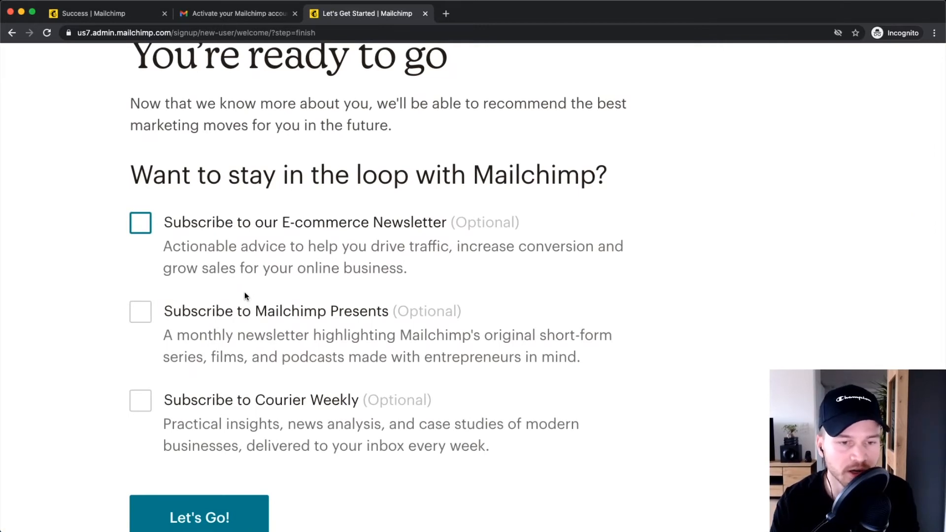
{"action": "scroll", "coordinate": [245, 291], "scroll_direction": "down", "scroll_amount": 5}
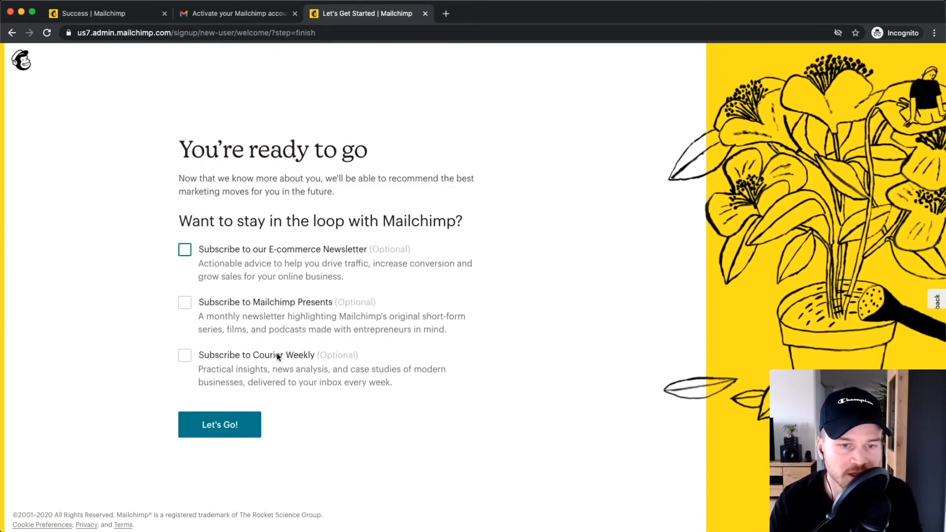
Finish onboarding and open Verify Email Domain under Website > Domains.
{"action": "left_click", "coordinate": [221, 425]}
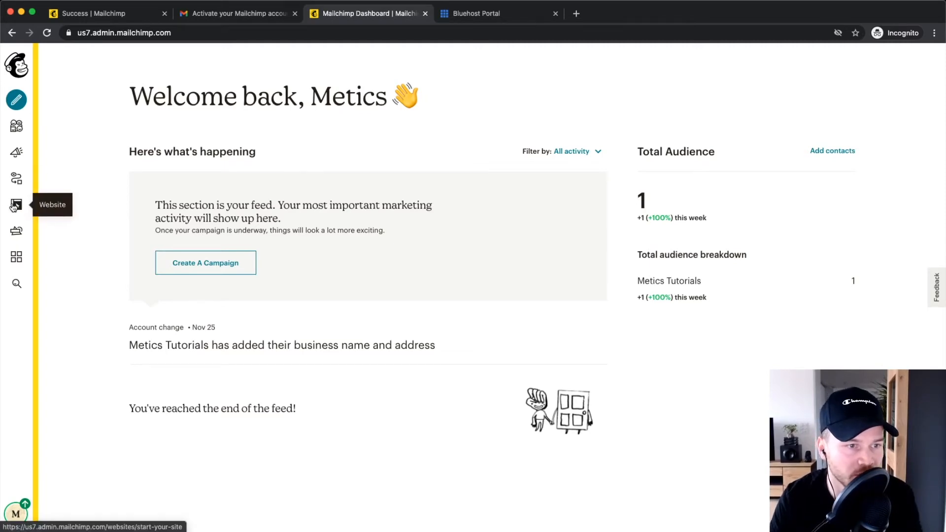
{"action": "left_click", "coordinate": [30, 205]}
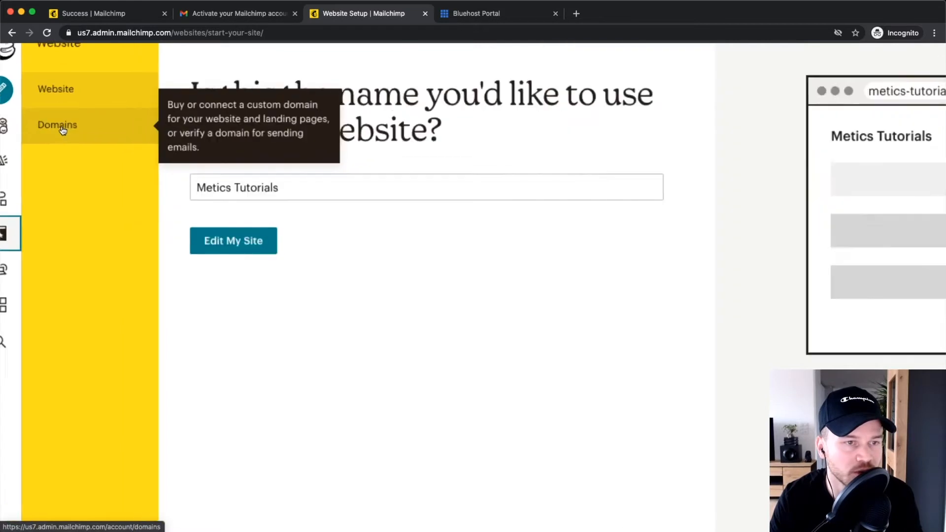
{"action": "left_click", "coordinate": [73, 127]}
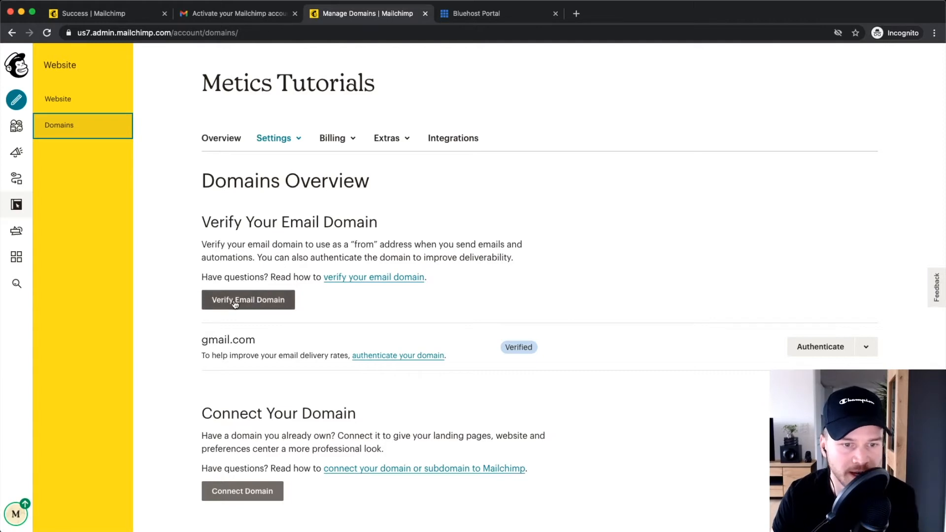
{"action": "scroll", "coordinate": [242, 304], "scroll_direction": "up", "scroll_amount": 5}
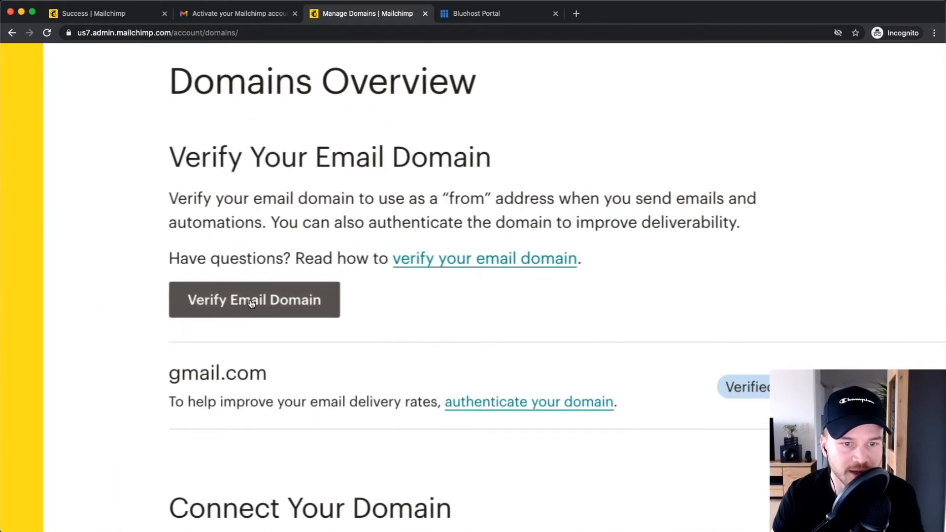
{"action": "left_click", "coordinate": [252, 301]}
{"action": "scroll", "coordinate": [250, 298], "scroll_direction": "down", "scroll_amount": 5}
Send a domain verification email to the sender's meticsmedia.com address.
{"action": "left_click", "coordinate": [469, 297]}
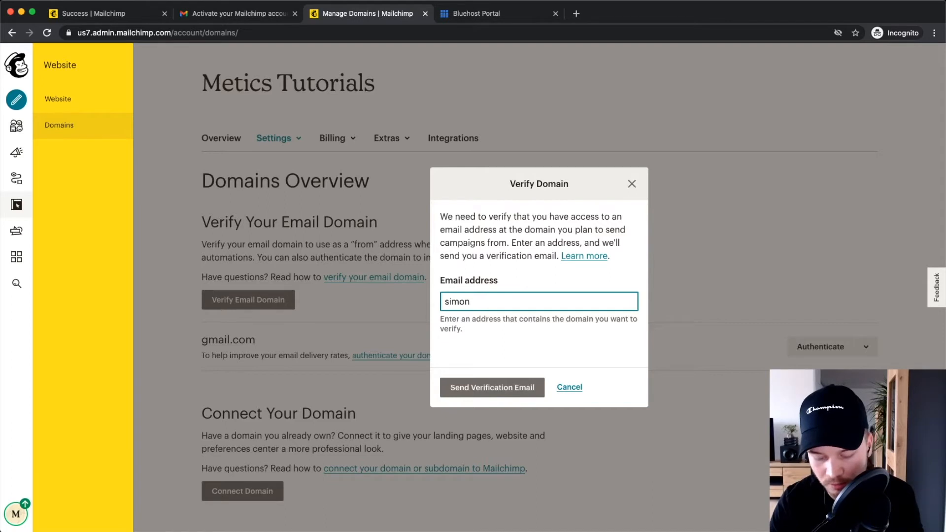
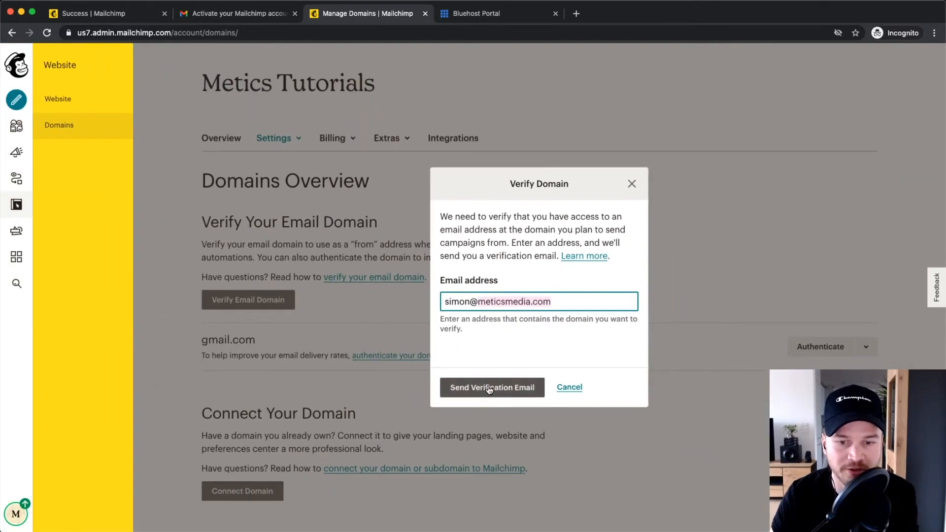
{"action": "left_click", "coordinate": [490, 388]}
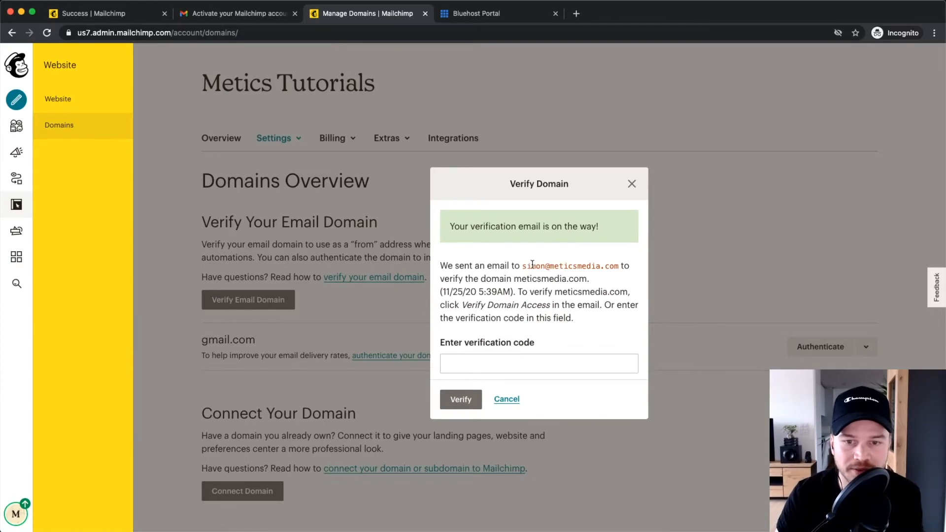
{"action": "scroll", "coordinate": [524, 265], "scroll_direction": "up", "scroll_amount": 5}
{"action": "left_click_drag", "start_coordinate": [523, 266], "coordinate": [699, 266]}
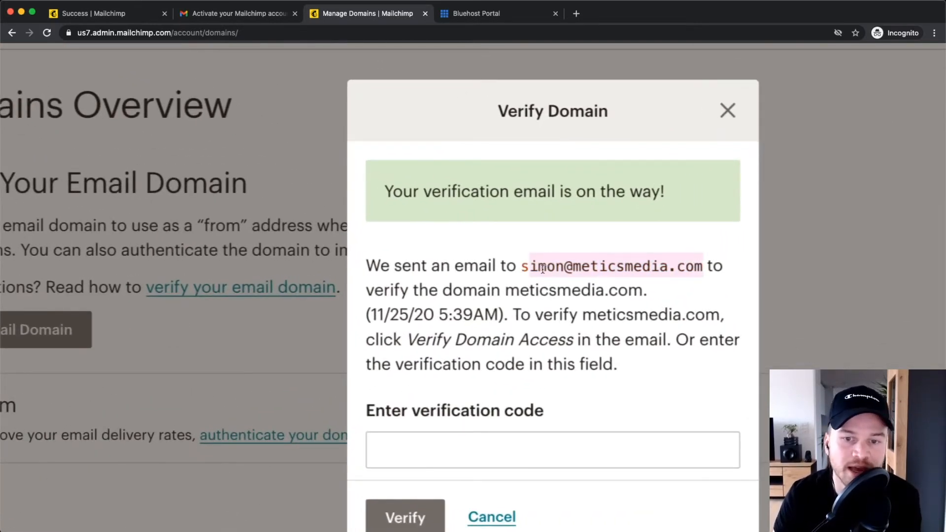
{"action": "left_click", "coordinate": [523, 266]}
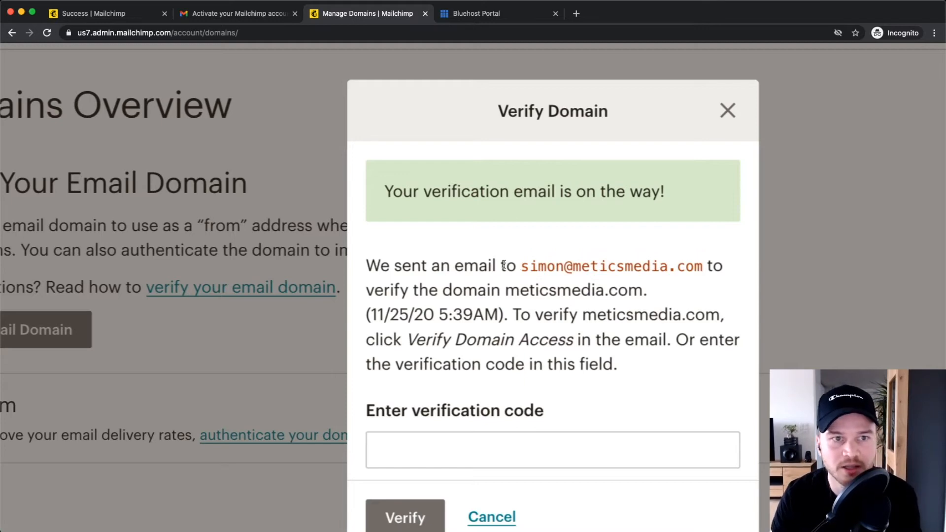
{"action": "scroll", "coordinate": [503, 265], "scroll_direction": "down", "scroll_amount": 5}
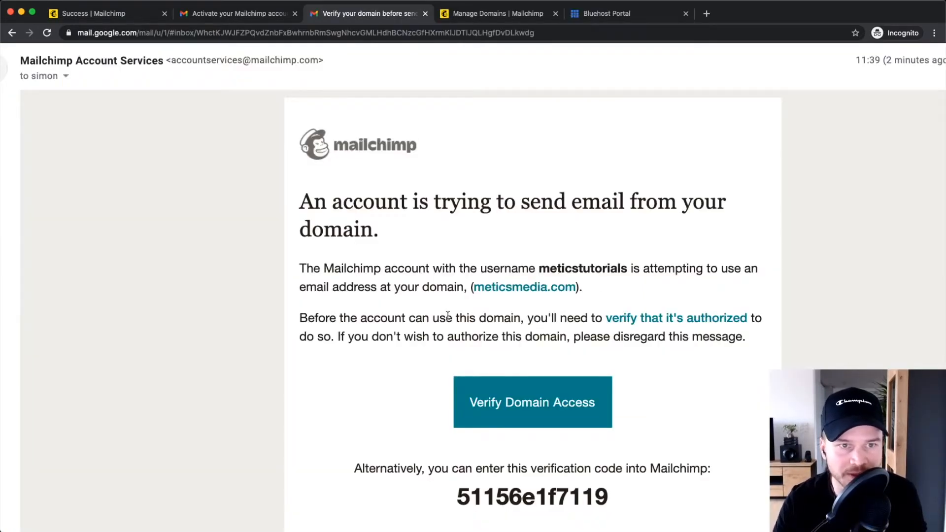
Copy the verification code from Mailchimp's Gmail message and return to the Verify Domain dialog.
{"action": "scroll", "coordinate": [318, 274], "scroll_direction": "down", "scroll_amount": 2}
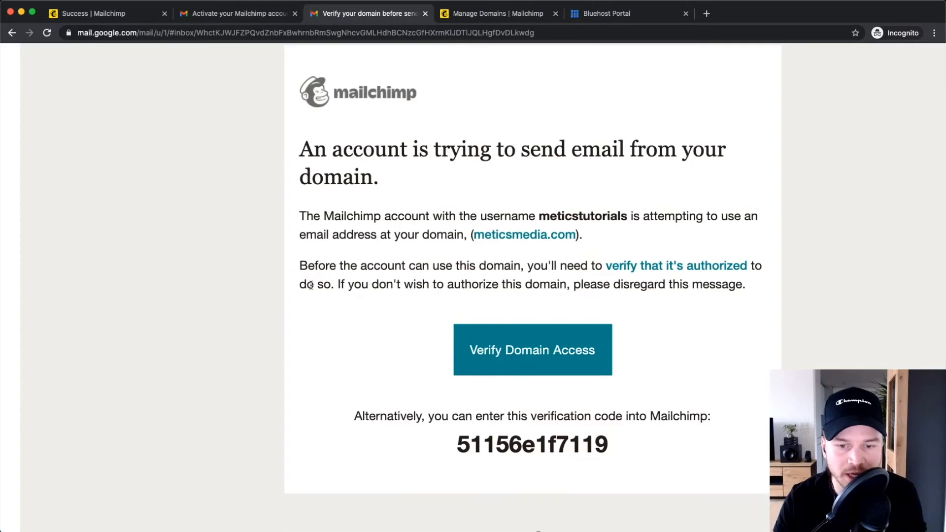
{"action": "left_click_drag", "start_coordinate": [469, 444], "coordinate": [614, 447]}
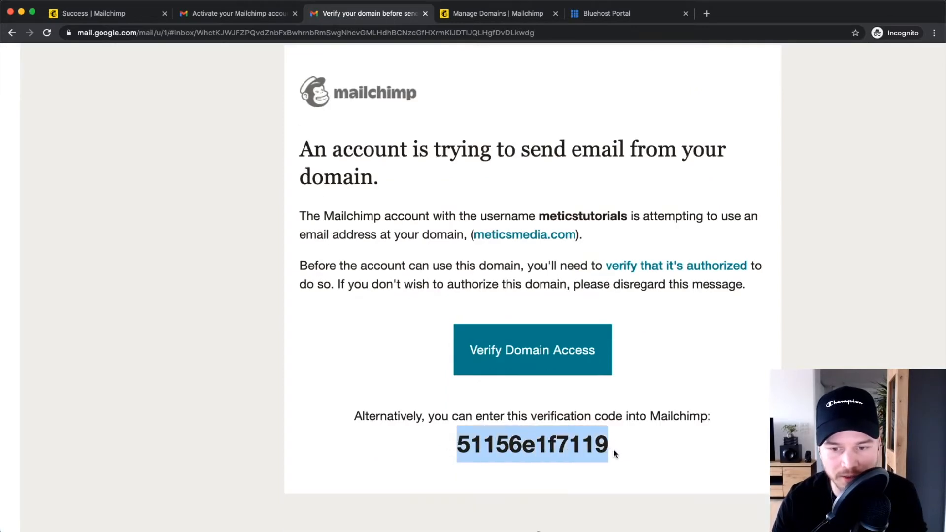
{"action": "right_click", "coordinate": [557, 445]}
{"action": "left_click", "coordinate": [587, 469]}
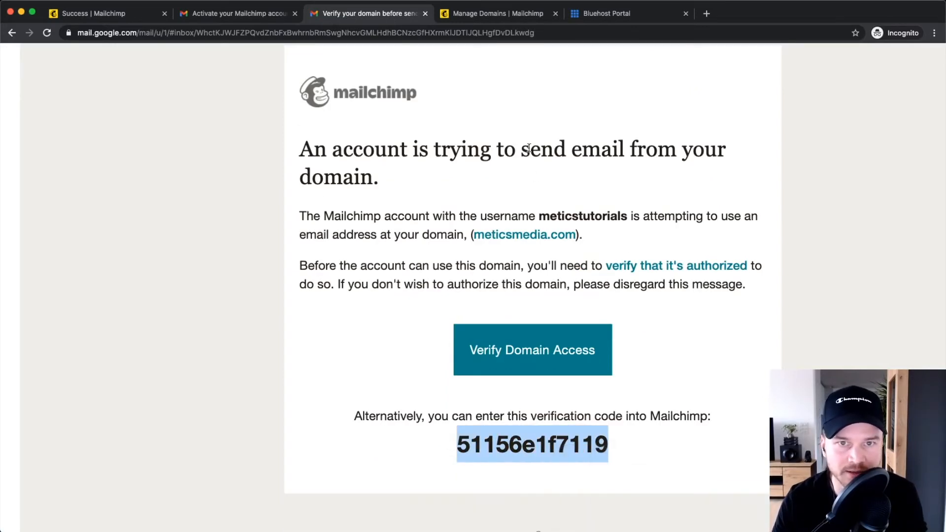
{"action": "left_click", "coordinate": [481, 14]}
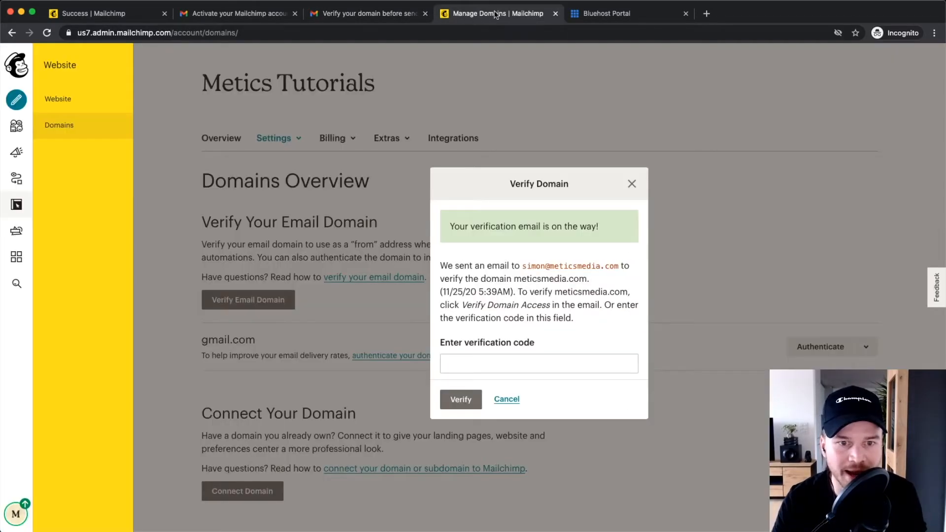
{"action": "left_click", "coordinate": [459, 360]}
Paste the code to verify meticsmedia.com and close the success message.
{"action": "right_click", "coordinate": [486, 364]}
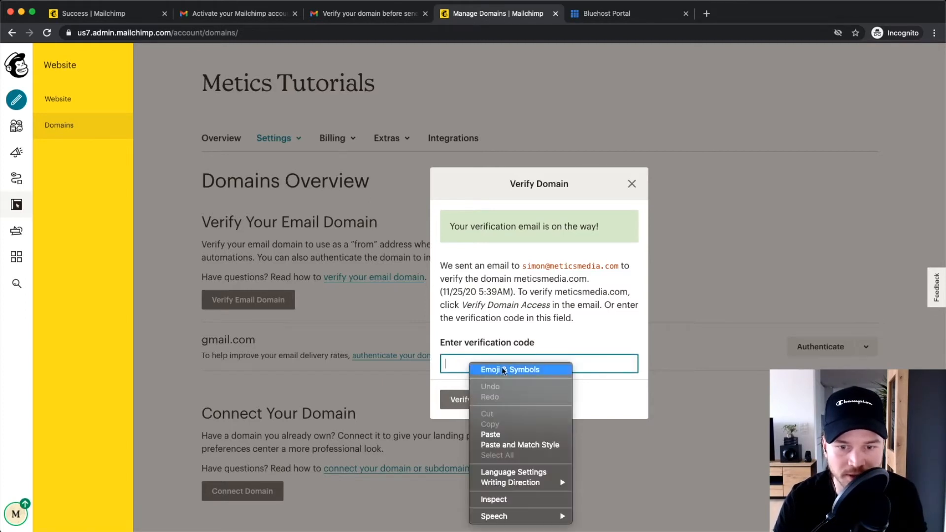
{"action": "left_click", "coordinate": [491, 433]}
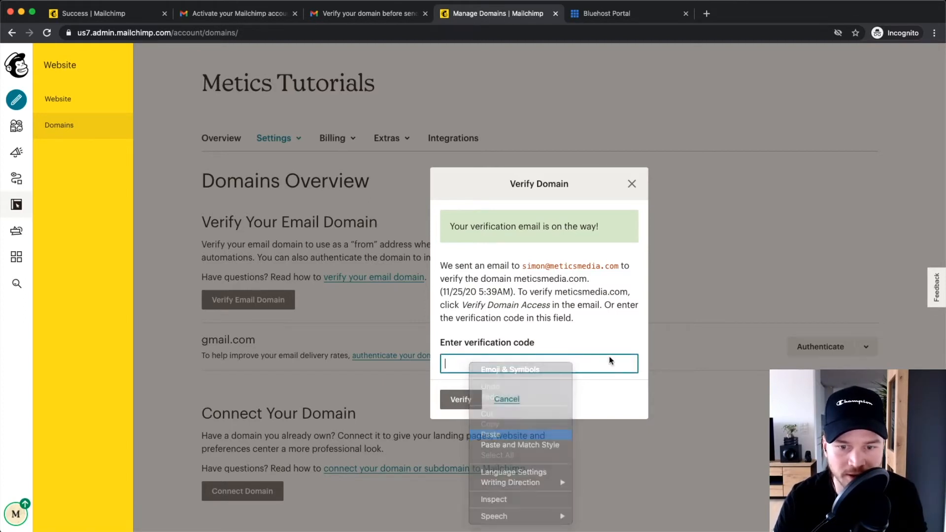
{"action": "left_click", "coordinate": [461, 400]}
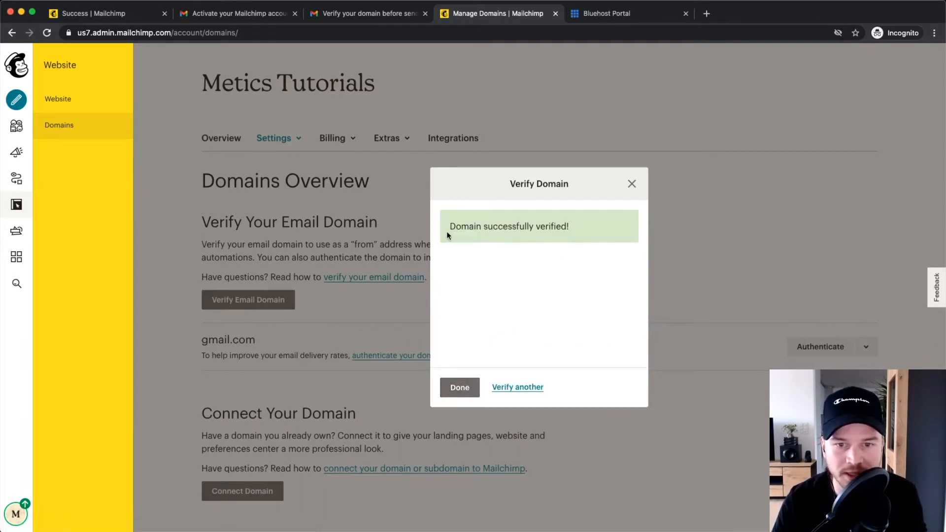
{"action": "left_click", "coordinate": [460, 388]}
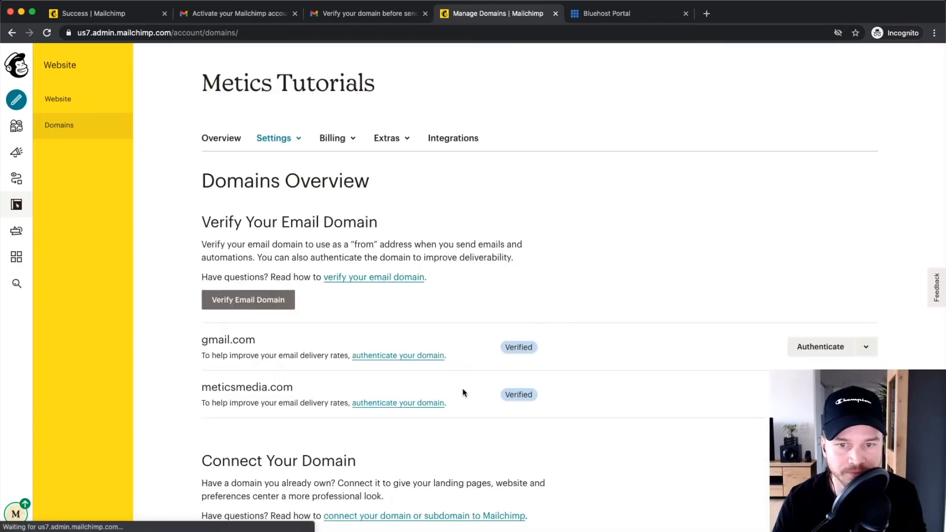
{"action": "scroll", "coordinate": [309, 322], "scroll_direction": "down", "scroll_amount": 2}
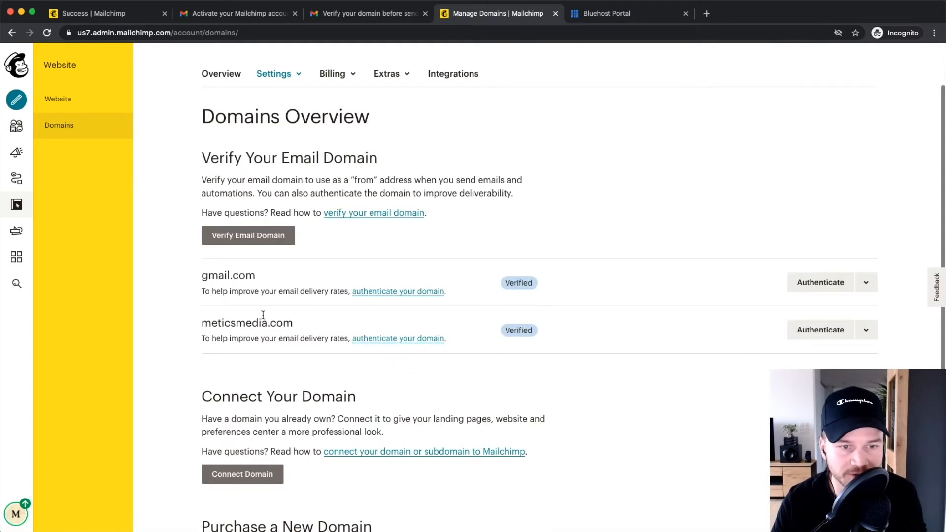
{"action": "scroll", "coordinate": [262, 334], "scroll_direction": "up", "scroll_amount": 5}
{"action": "left_click_drag", "start_coordinate": [178, 319], "coordinate": [321, 320]}
{"action": "scroll", "coordinate": [322, 323], "scroll_direction": "down", "scroll_amount": 5}
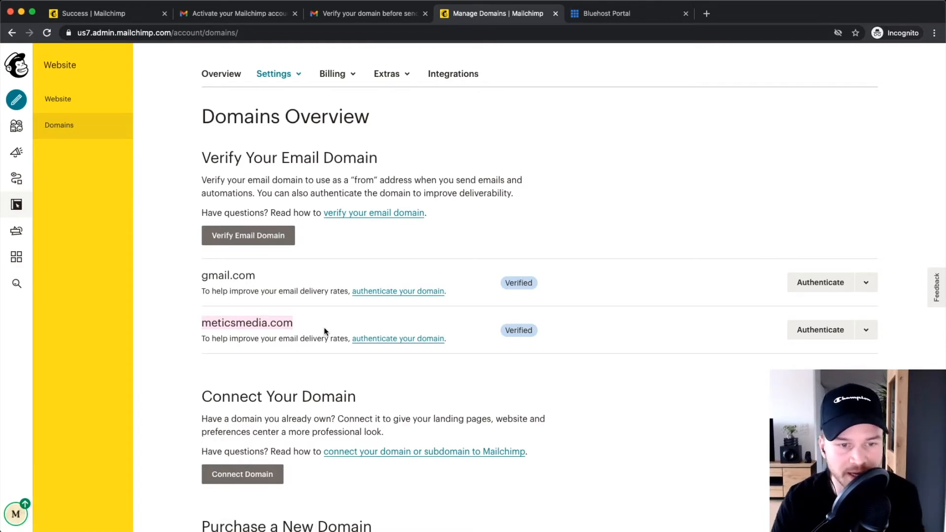
{"action": "scroll", "coordinate": [252, 323], "scroll_direction": "up", "scroll_amount": 5}
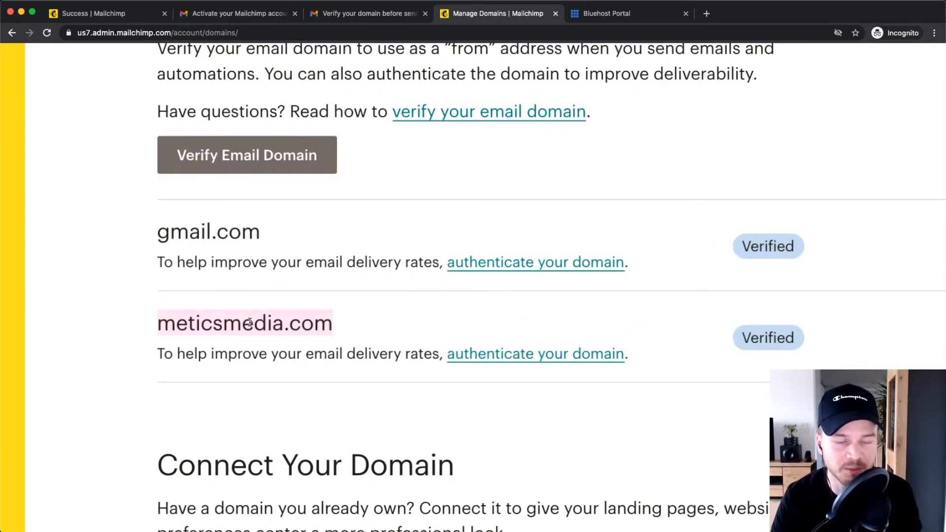
{"action": "scroll", "coordinate": [252, 322], "scroll_direction": "down", "scroll_amount": 5}
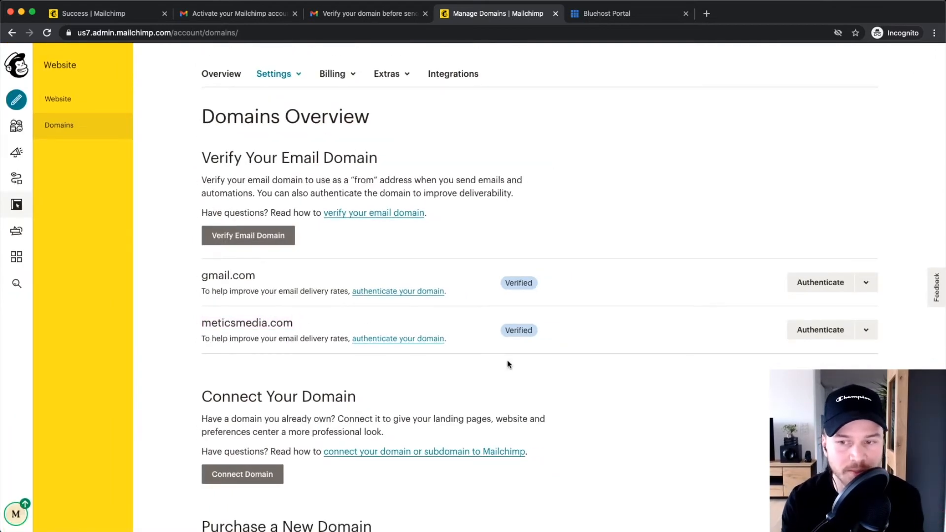
{"action": "scroll", "coordinate": [831, 334], "scroll_direction": "up", "scroll_amount": 5}
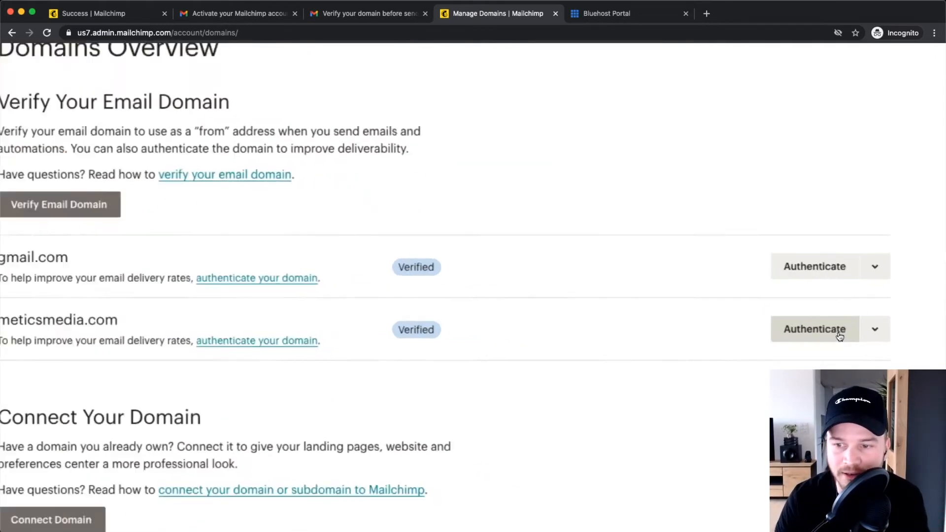
{"action": "scroll", "coordinate": [823, 338], "scroll_direction": "down", "scroll_amount": 5}
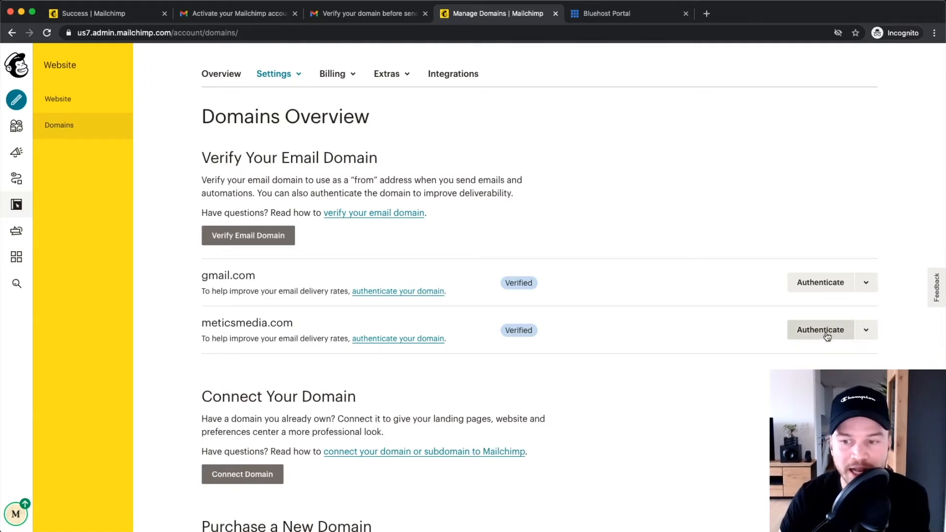
{"action": "scroll", "coordinate": [847, 330], "scroll_direction": "up", "scroll_amount": 3}
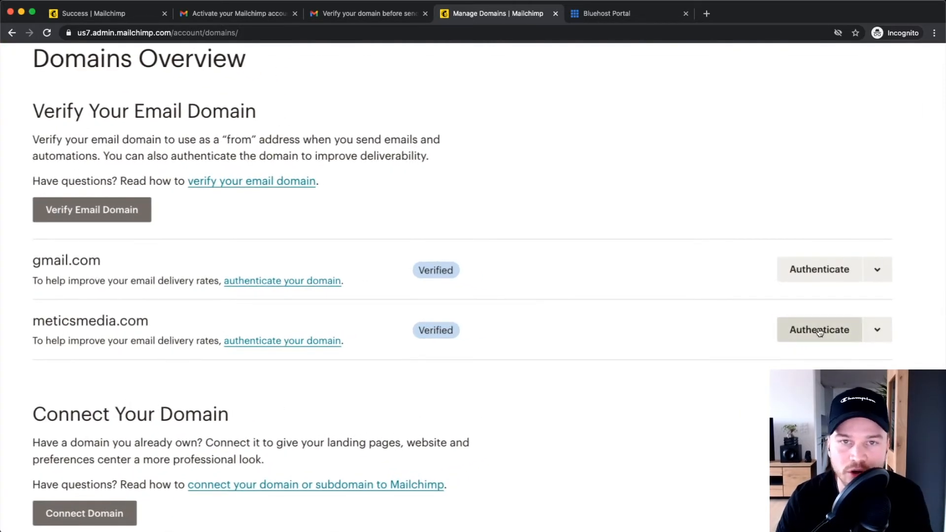
{"action": "scroll", "coordinate": [822, 334], "scroll_direction": "right", "scroll_amount": 3}
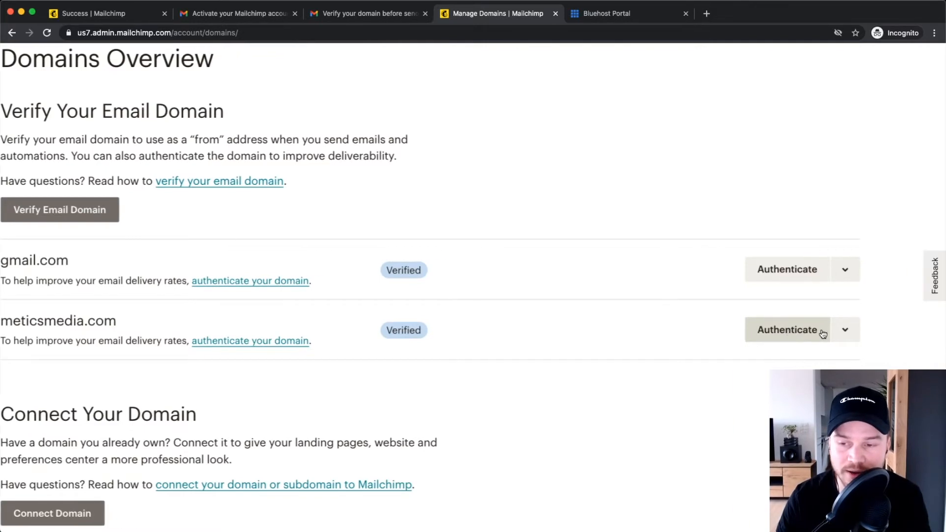
Show the two CNAME records needed to authenticate meticsmedia.com, then move to the Bluehost Portal.
{"action": "left_click", "coordinate": [795, 331]}
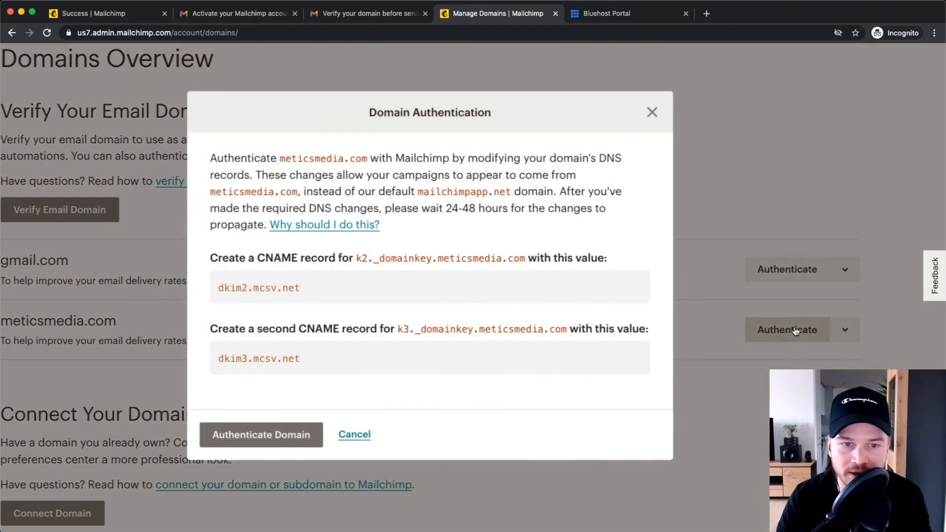
{"action": "scroll", "coordinate": [795, 331], "scroll_direction": "down", "scroll_amount": 3}
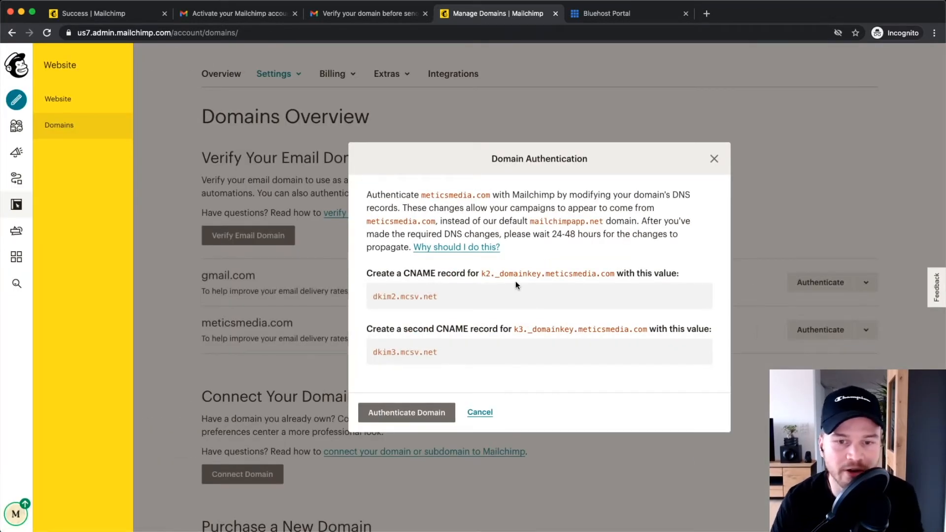
{"action": "scroll", "coordinate": [525, 283], "scroll_direction": "up", "scroll_amount": 5}
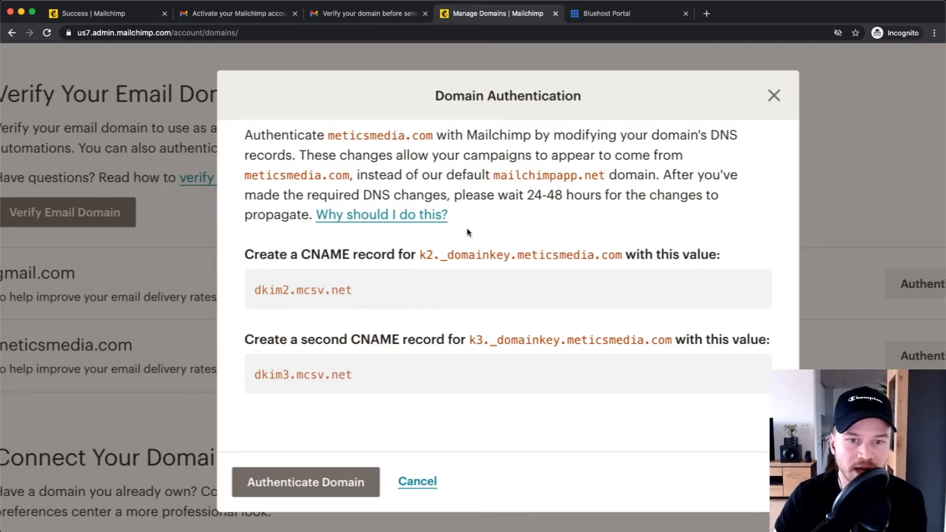
{"action": "left_click", "coordinate": [616, 9]}
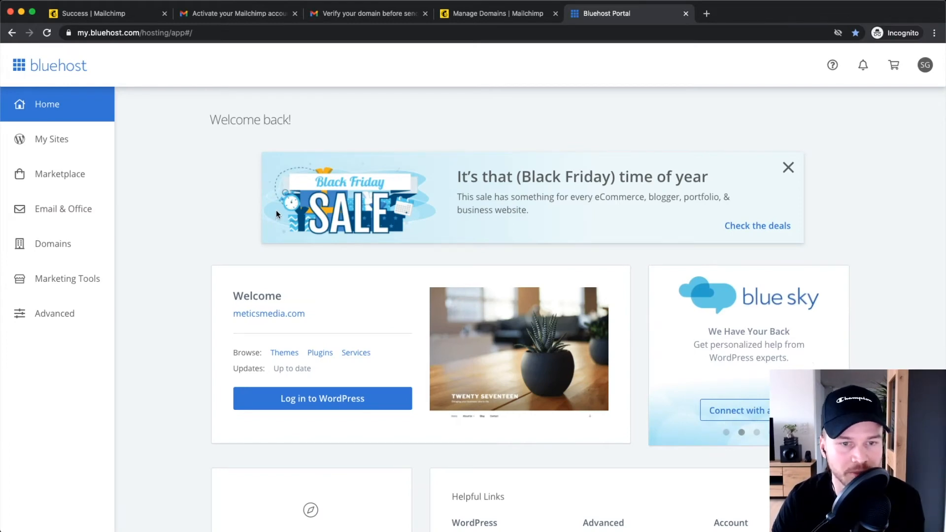
Open the DNS settings for meticsmedia.com from the Bluehost domains list.
{"action": "left_click", "coordinate": [69, 246]}
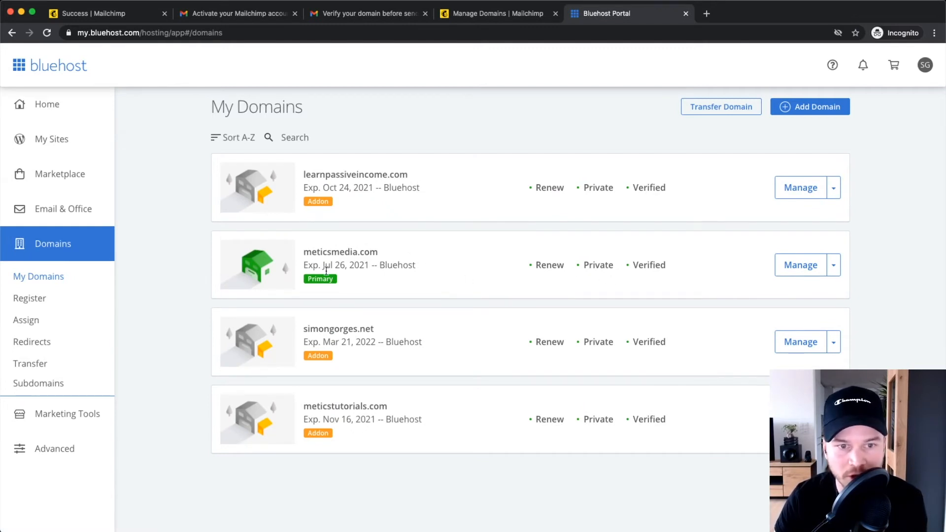
{"action": "left_click_drag", "start_coordinate": [305, 251], "coordinate": [410, 250]}
{"action": "left_click", "coordinate": [409, 249]}
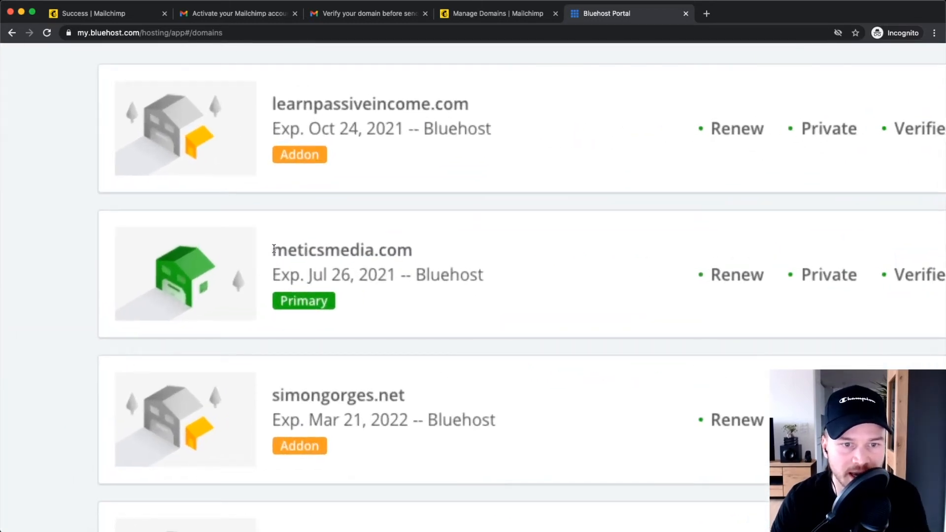
{"action": "left_click_drag", "start_coordinate": [303, 251], "coordinate": [372, 252]}
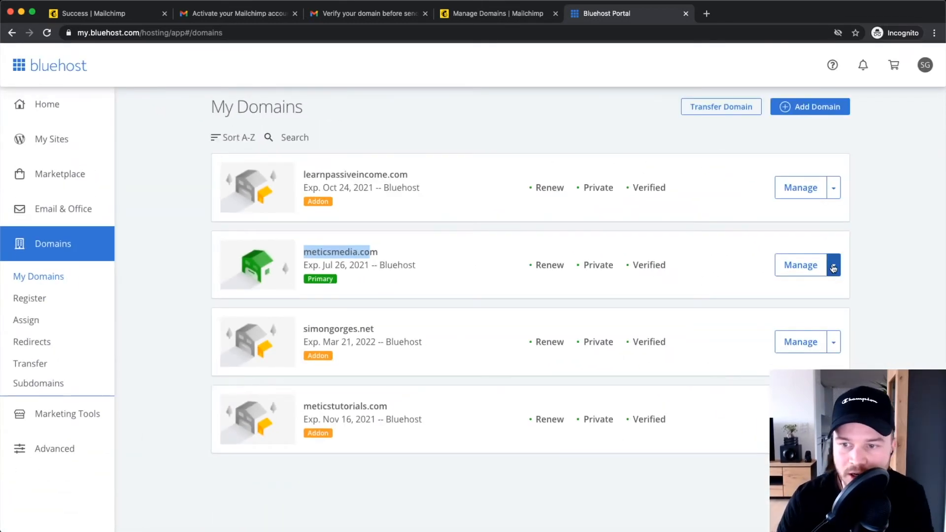
{"action": "left_click", "coordinate": [834, 268]}
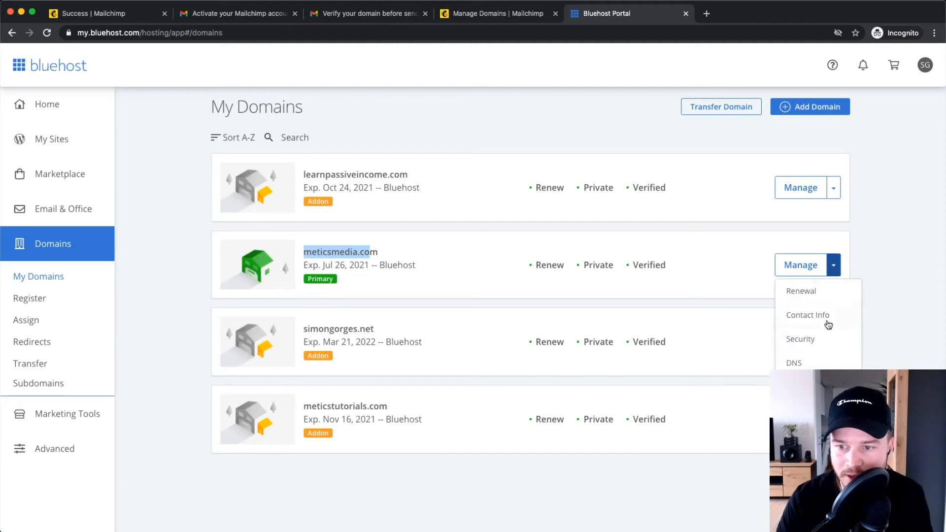
{"action": "left_click", "coordinate": [801, 364]}
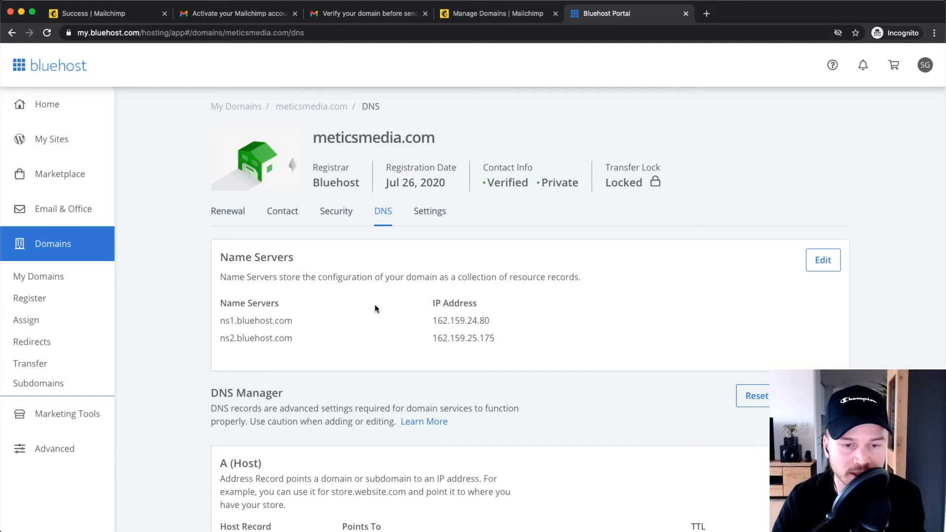
Scroll the DNS page down to the CNAME (Alias) records section.
{"action": "scroll", "coordinate": [374, 303], "scroll_direction": "down", "scroll_amount": 3}
{"action": "scroll", "coordinate": [413, 281], "scroll_direction": "down", "scroll_amount": 3}
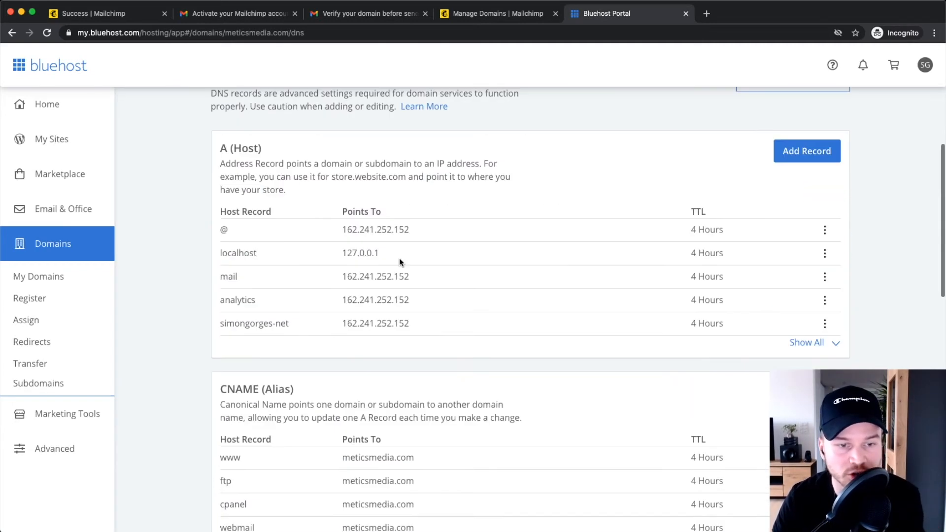
{"action": "scroll", "coordinate": [404, 252], "scroll_direction": "down", "scroll_amount": 3}
{"action": "left_click_drag", "start_coordinate": [218, 263], "coordinate": [299, 265]}
{"action": "left_click", "coordinate": [298, 262]}
{"action": "scroll", "coordinate": [784, 278], "scroll_direction": "down", "scroll_amount": 1}
{"action": "scroll", "coordinate": [784, 281], "scroll_direction": "down", "scroll_amount": 1}
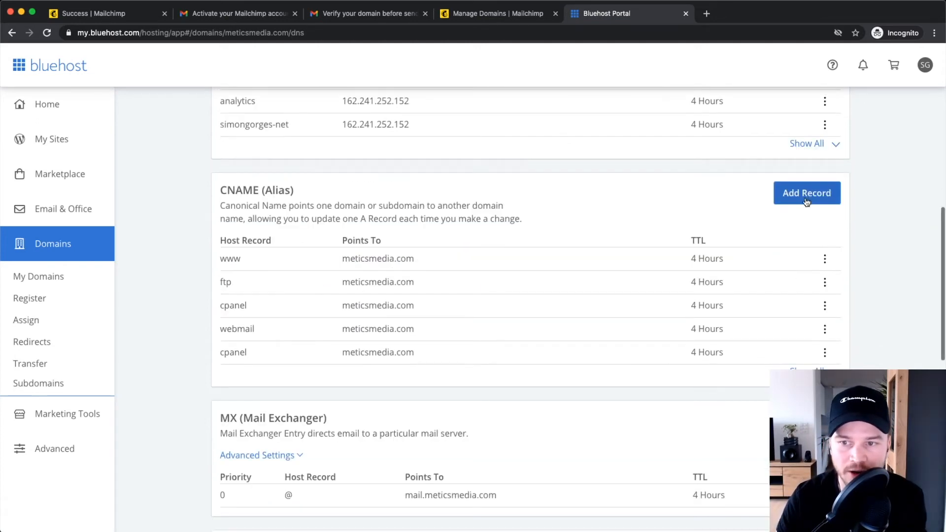
Start a new CNAME record with Host Record k2._domainkey.meticsmedia.com copied from Mailchimp.
{"action": "left_click", "coordinate": [805, 196]}
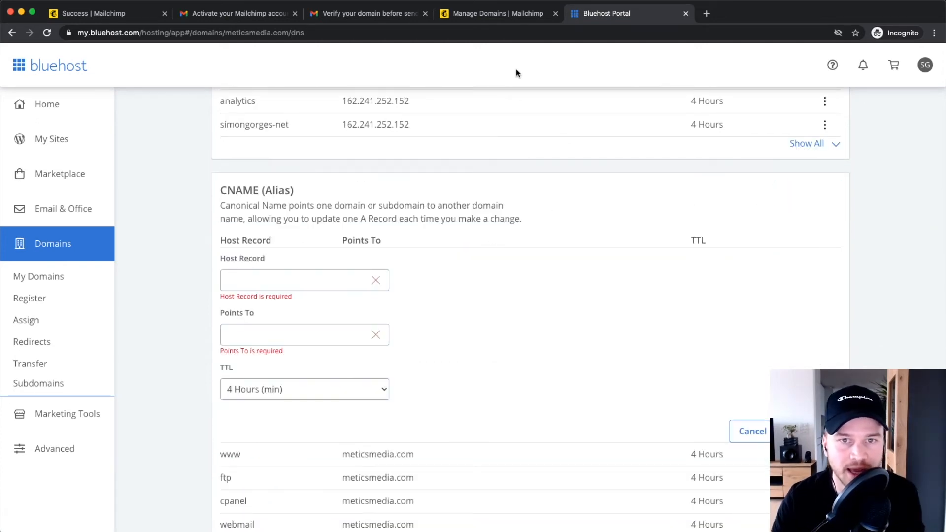
{"action": "left_click", "coordinate": [492, 16]}
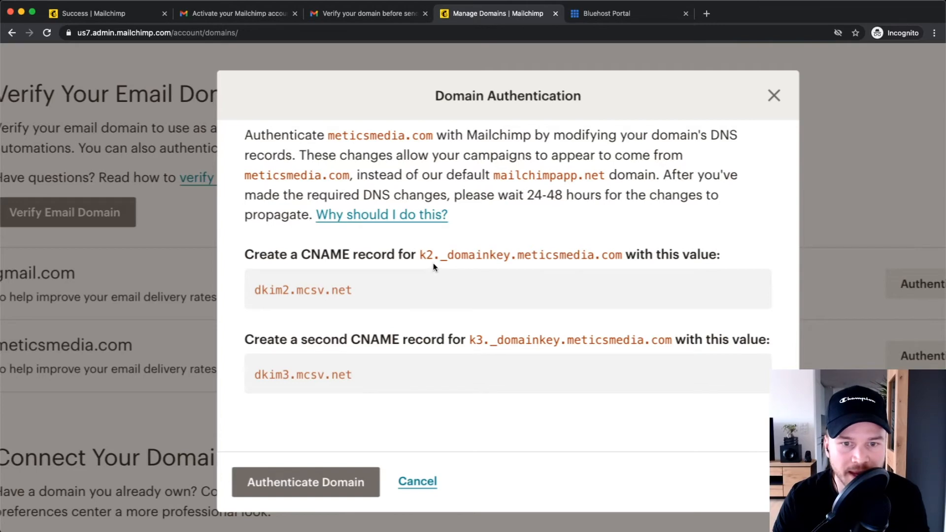
{"action": "mouse_move", "coordinate": [419, 254]}
{"action": "left_mouse_down"}
{"action": "mouse_move", "coordinate": [622, 254]}
{"action": "mouse_move", "coordinate": [418, 256]}
{"action": "left_mouse_up"}
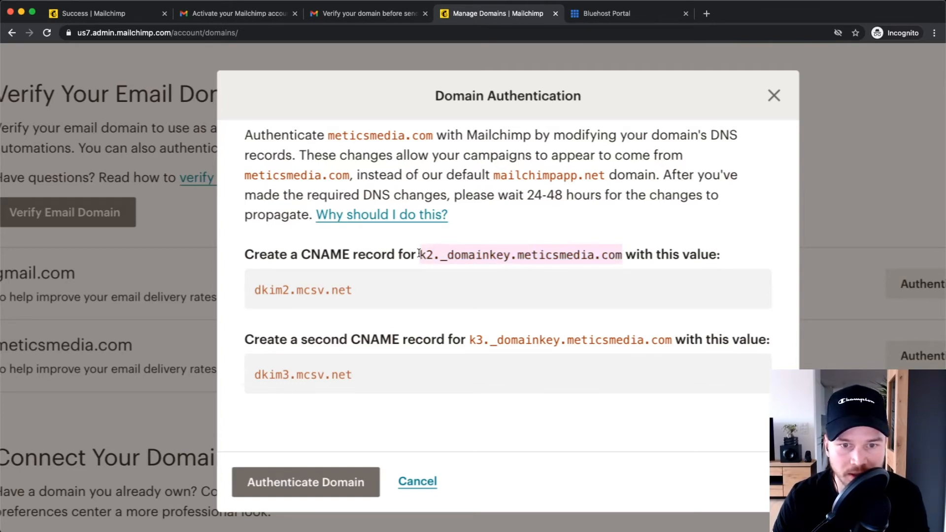
{"action": "right_click", "coordinate": [474, 252]}
{"action": "left_click", "coordinate": [515, 274]}
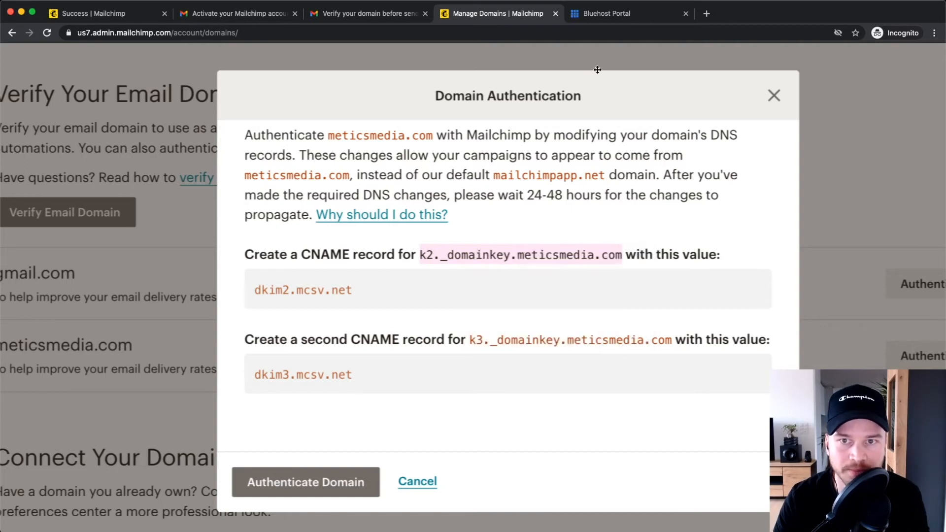
{"action": "left_click", "coordinate": [608, 15]}
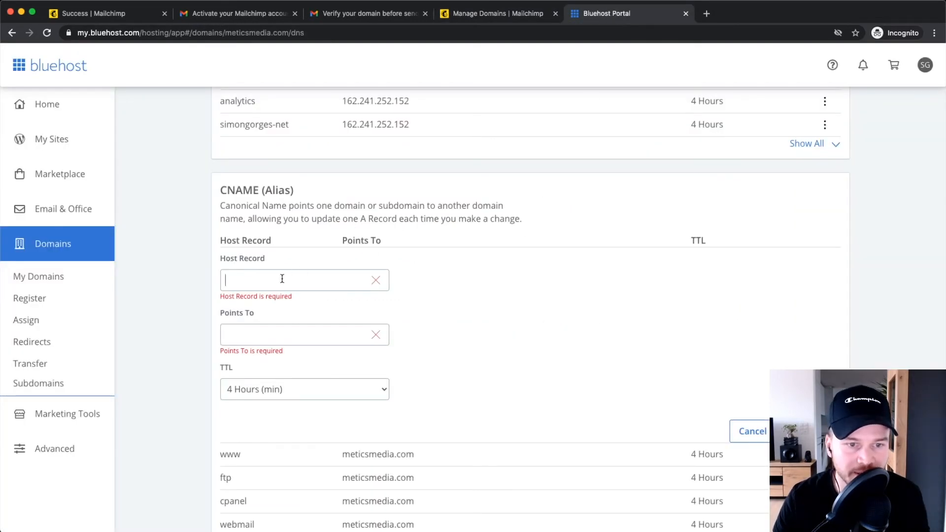
{"action": "right_click", "coordinate": [247, 279]}
{"action": "left_click", "coordinate": [276, 350]}
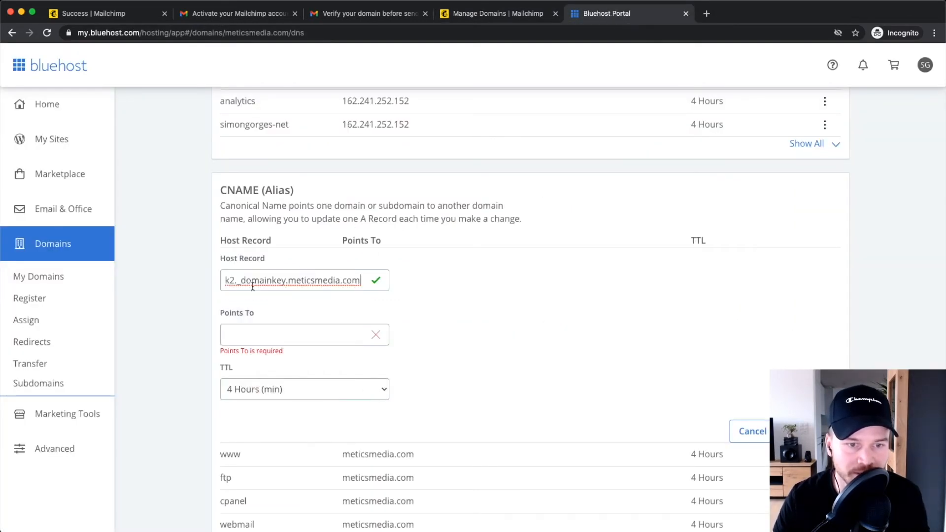
Set the record's Points To value to dkim2.mcsv.net, copied from Mailchimp.
{"action": "left_click", "coordinate": [272, 336]}
{"action": "left_click", "coordinate": [518, 14]}
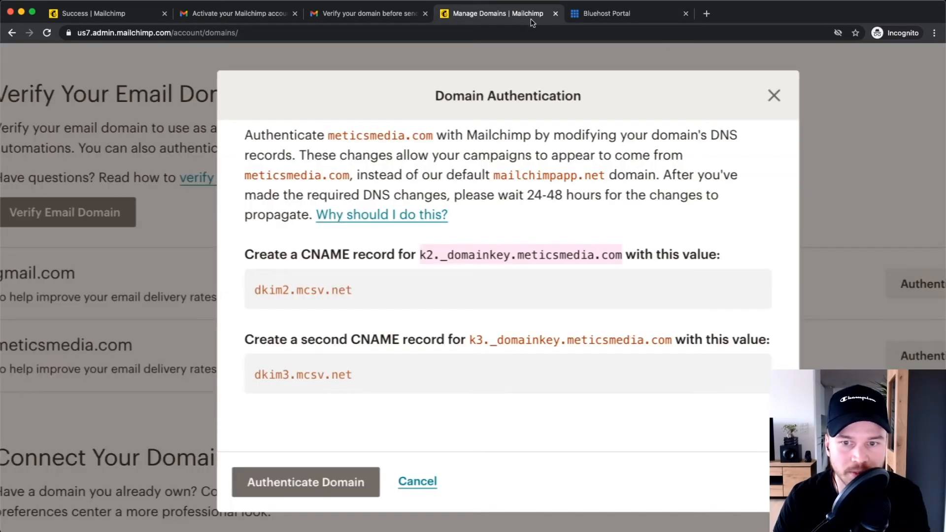
{"action": "left_click_drag", "start_coordinate": [369, 291], "coordinate": [251, 289]}
{"action": "right_click", "coordinate": [291, 286]}
{"action": "left_click", "coordinate": [333, 311]}
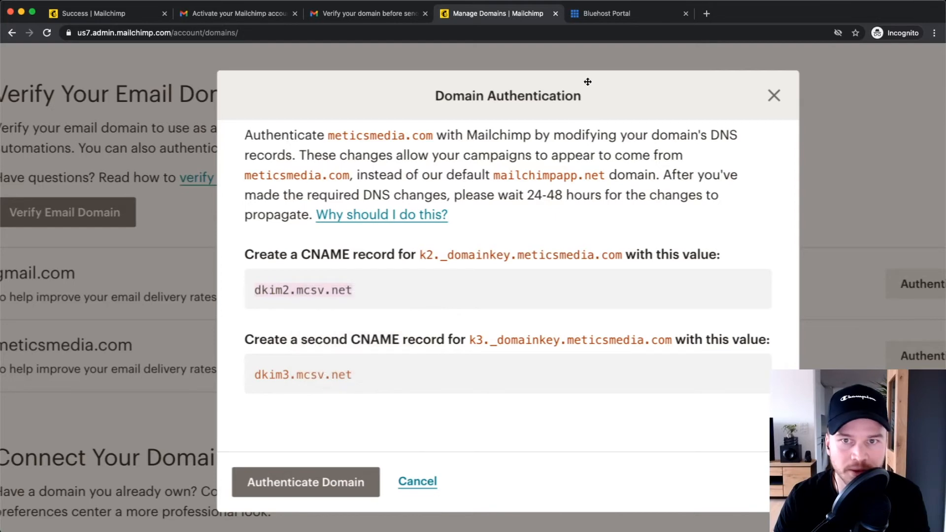
{"action": "left_click", "coordinate": [615, 14]}
{"action": "right_click", "coordinate": [280, 337]}
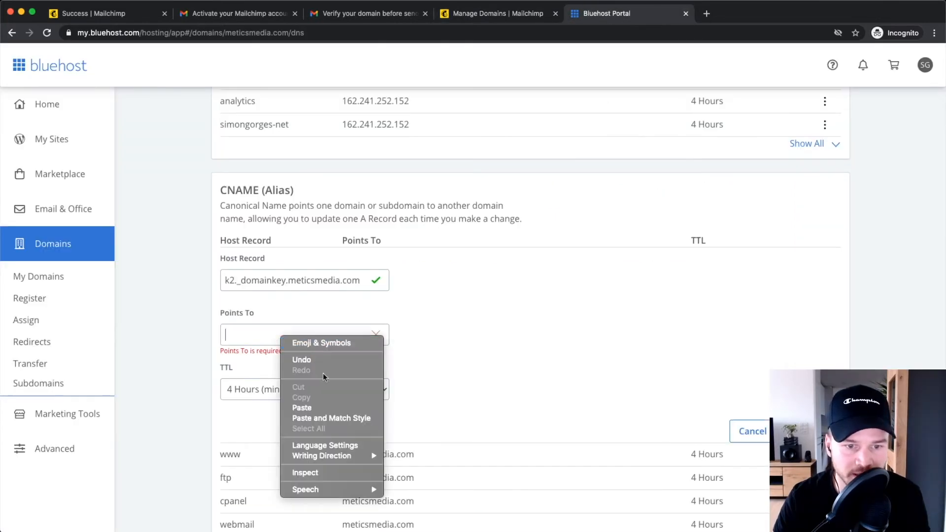
{"action": "left_click", "coordinate": [310, 408]}
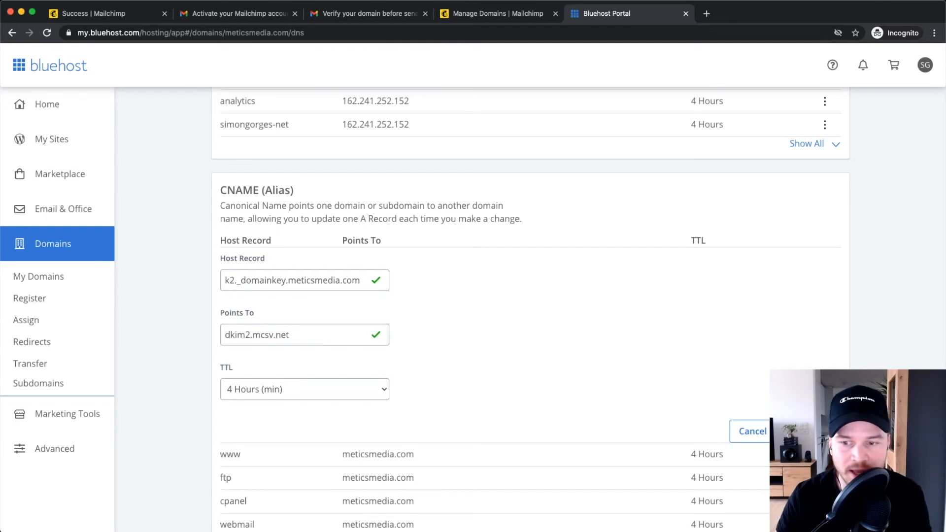
Copy the second host name k3._domainkey.meticsmedia.com from Mailchimp's instructions.
{"action": "left_click", "coordinate": [497, 13]}
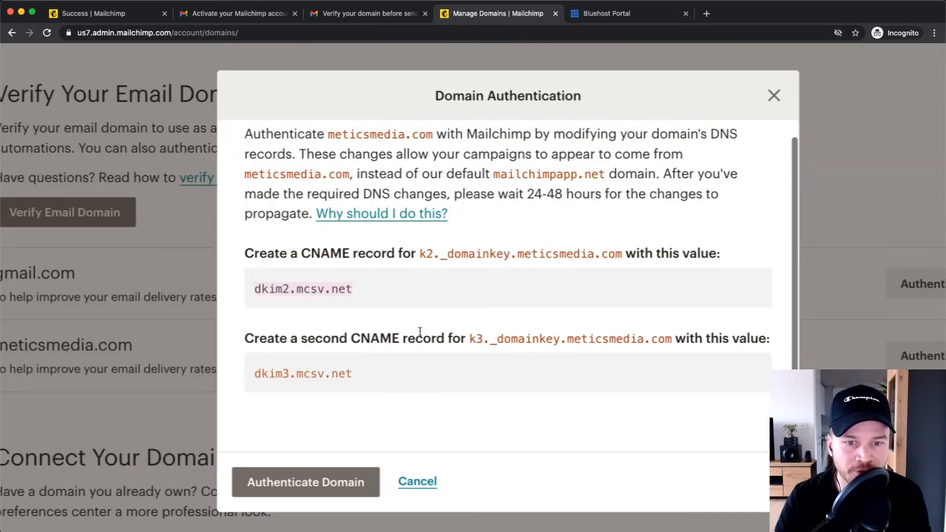
{"action": "left_click_drag", "start_coordinate": [468, 338], "coordinate": [671, 337]}
{"action": "right_click", "coordinate": [602, 340]}
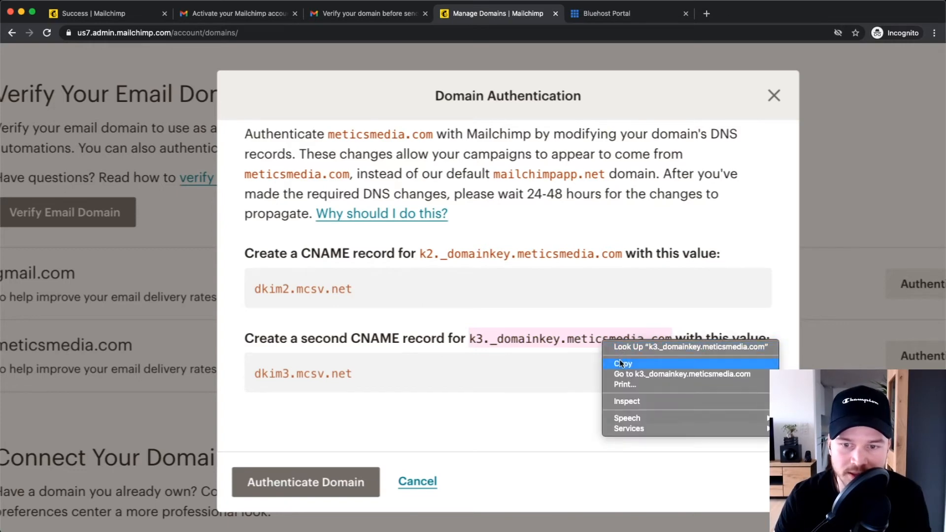
{"action": "left_click", "coordinate": [619, 359]}
{"action": "left_click", "coordinate": [613, 17]}
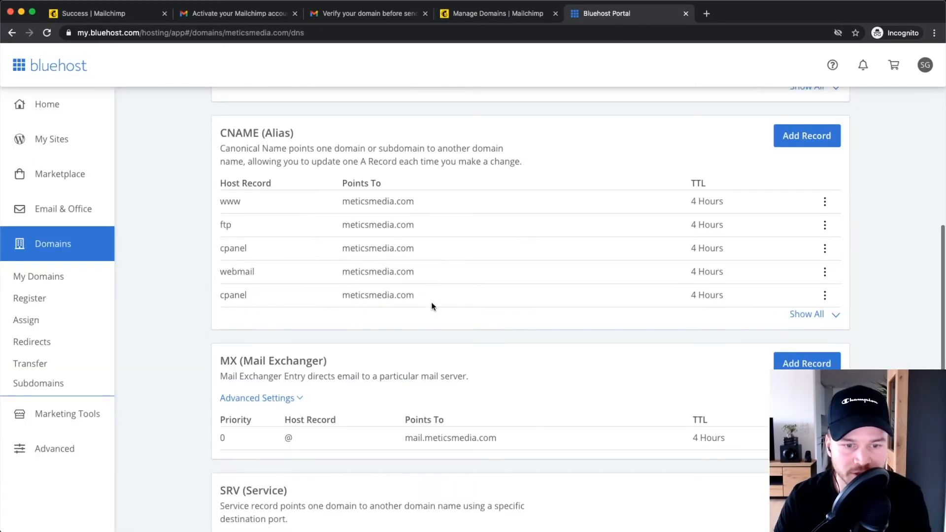
Start another CNAME record with Host Record k3._domainkey.meticsmedia.com.
{"action": "left_click", "coordinate": [804, 136]}
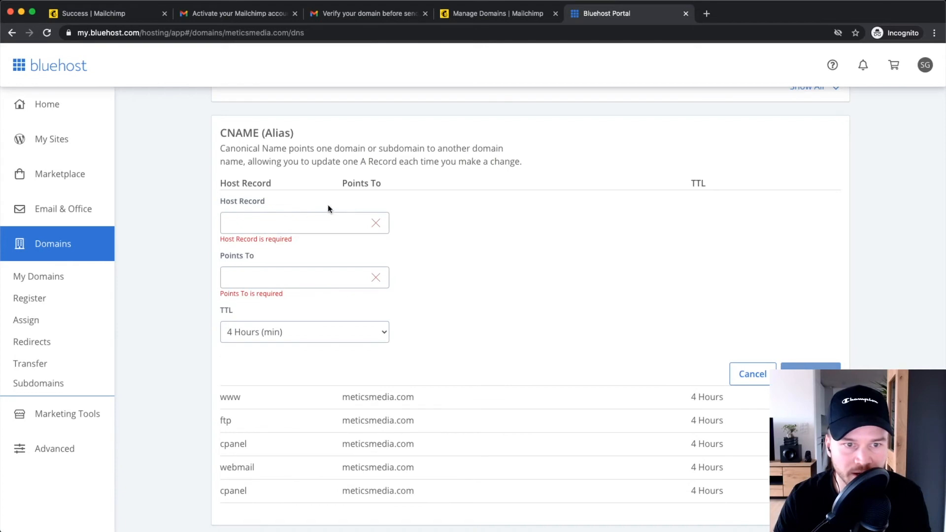
{"action": "right_click", "coordinate": [261, 222]}
{"action": "left_click", "coordinate": [276, 295]}
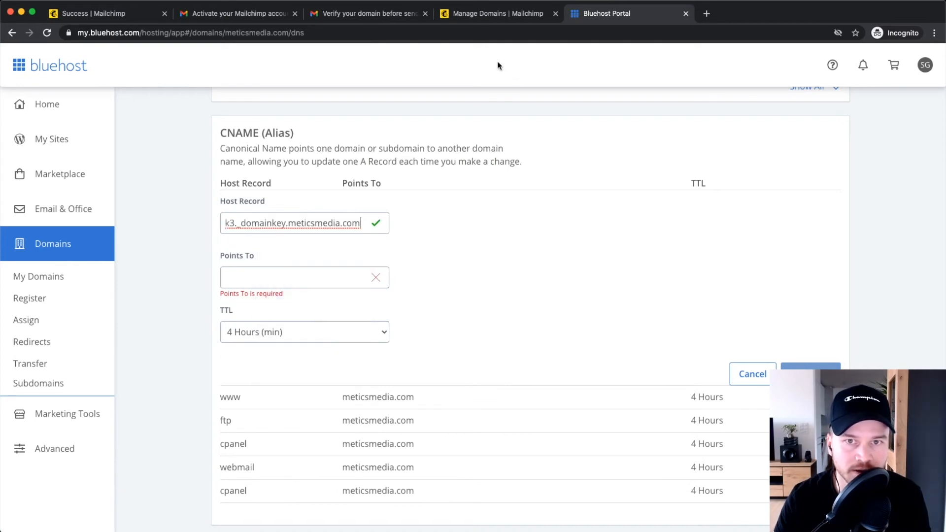
Set the second record's Points To value to dkim3.mcsv.net, copied from Mailchimp.
{"action": "left_click", "coordinate": [497, 13]}
{"action": "left_click_drag", "start_coordinate": [256, 370], "coordinate": [354, 376]}
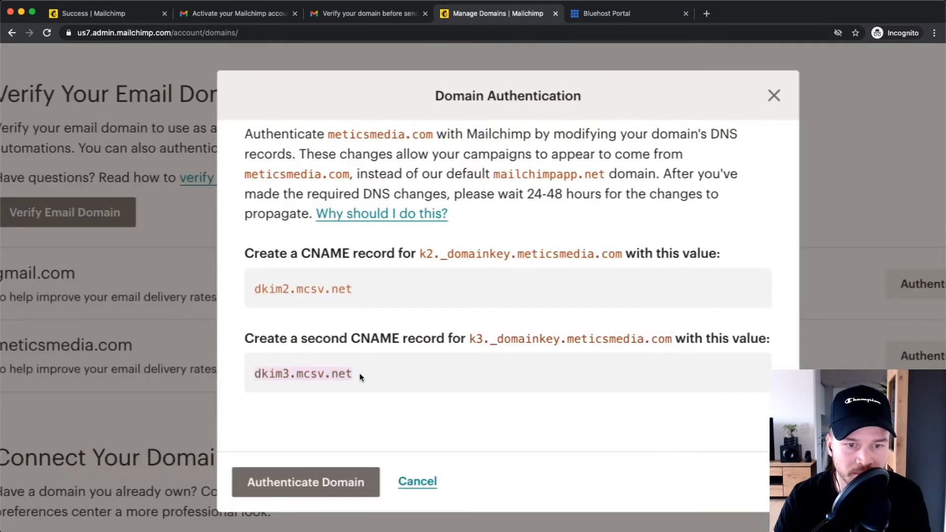
{"action": "right_click", "coordinate": [331, 373]}
{"action": "left_click", "coordinate": [351, 395]}
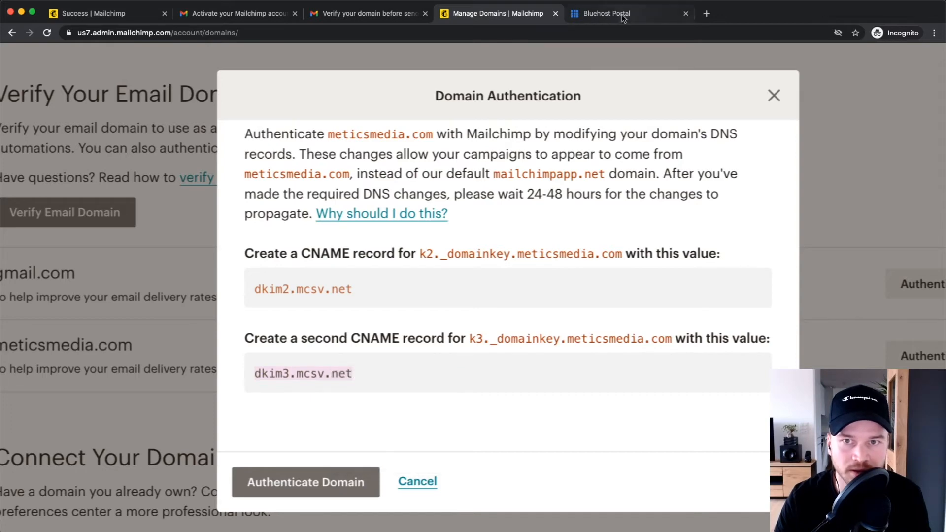
{"action": "left_click", "coordinate": [606, 13]}
{"action": "left_click", "coordinate": [258, 274]}
{"action": "right_click", "coordinate": [297, 274]}
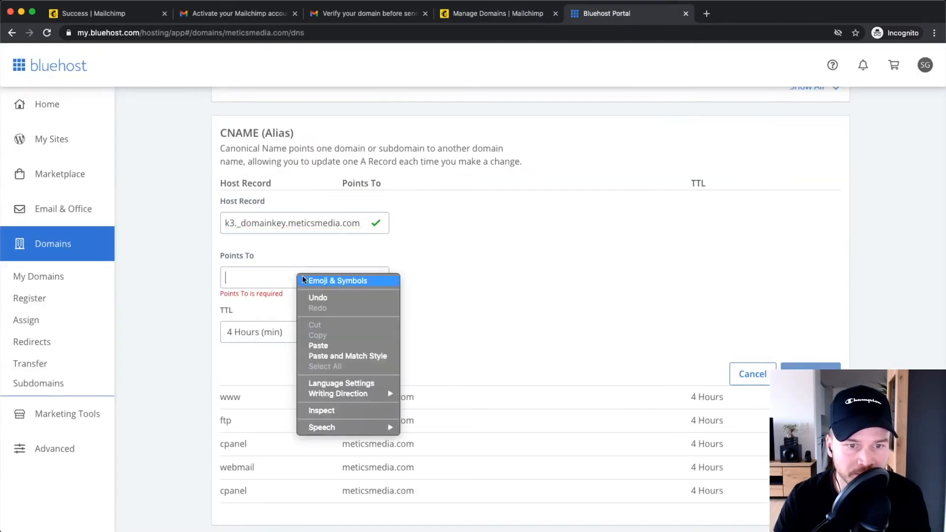
{"action": "left_click", "coordinate": [342, 346]}
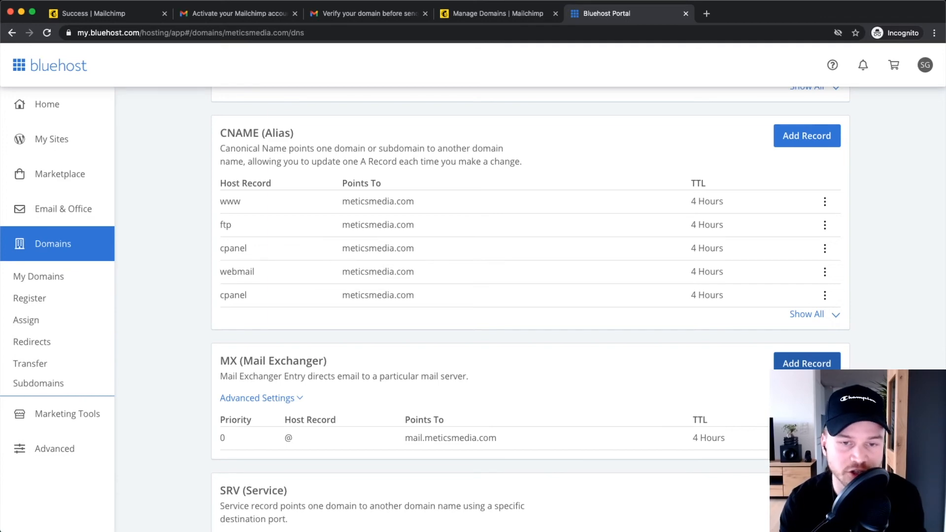
Run Mailchimp's Authenticate Domain check, which reports the k2 and k3 _domainkey records not found.
{"action": "left_click", "coordinate": [495, 13]}
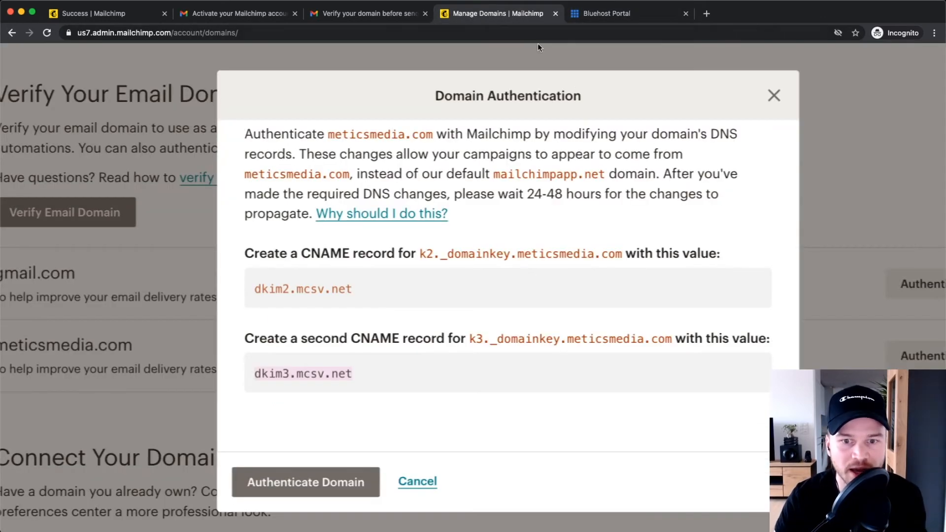
{"action": "scroll", "coordinate": [433, 334], "scroll_direction": "down", "scroll_amount": 5}
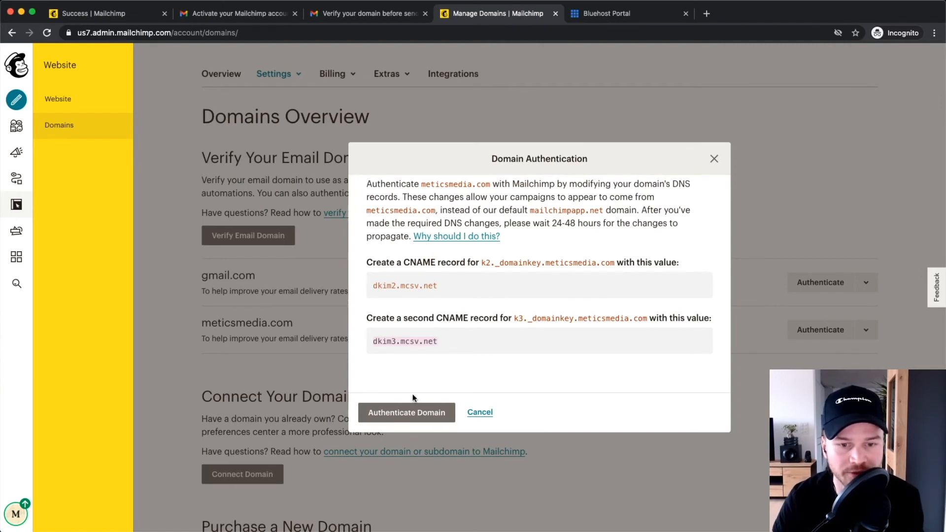
{"action": "left_click", "coordinate": [408, 413]}
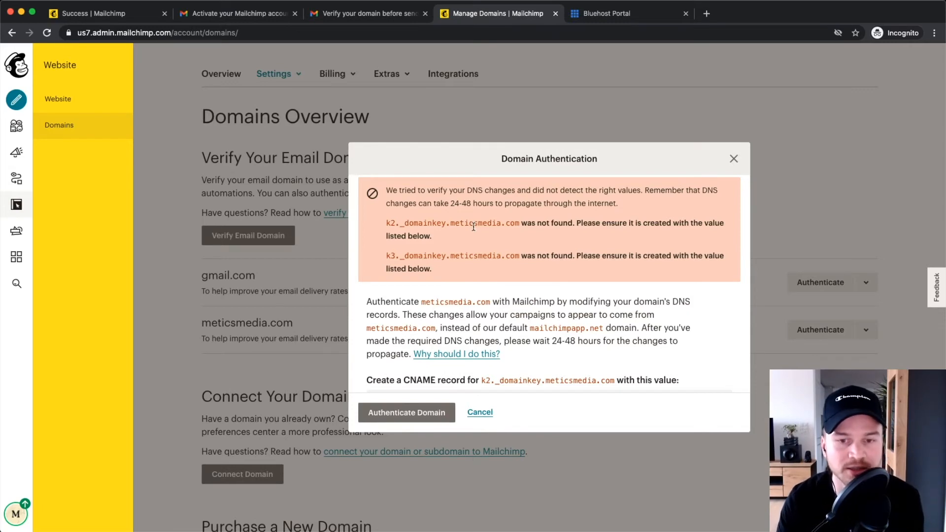
{"action": "scroll", "coordinate": [463, 212], "scroll_direction": "up", "scroll_amount": 5, "text": "ctrl"}
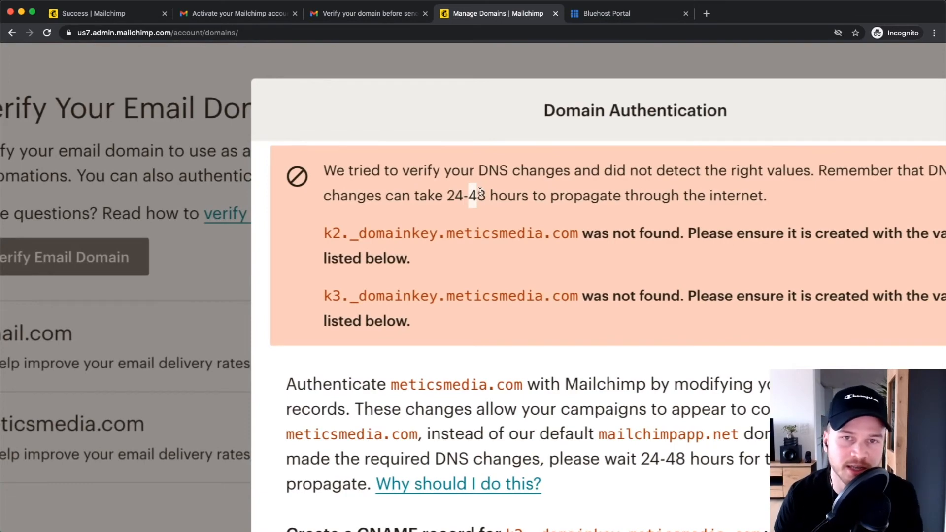
{"action": "scroll", "coordinate": [491, 257], "scroll_direction": "down", "scroll_amount": 5, "text": "ctrl"}
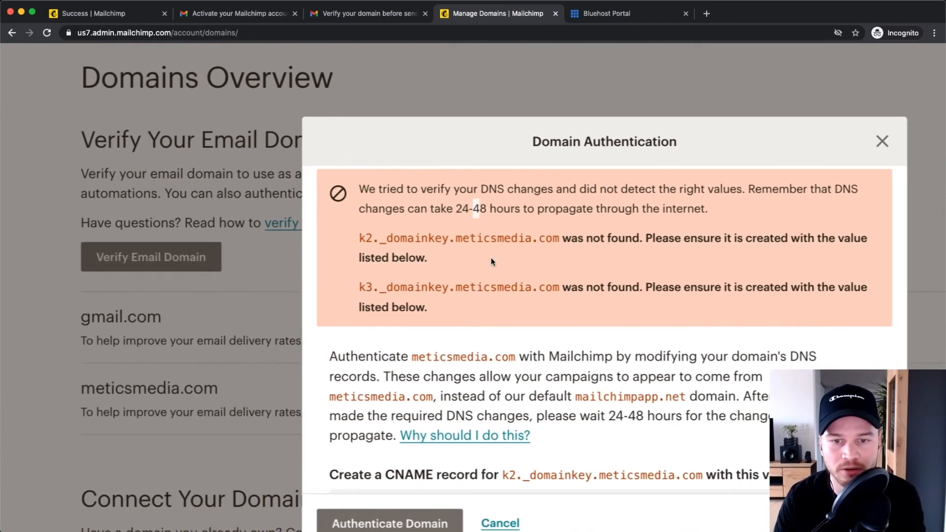
{"action": "scroll", "coordinate": [490, 257], "scroll_direction": "down", "scroll_amount": 5, "text": "ctrl"}
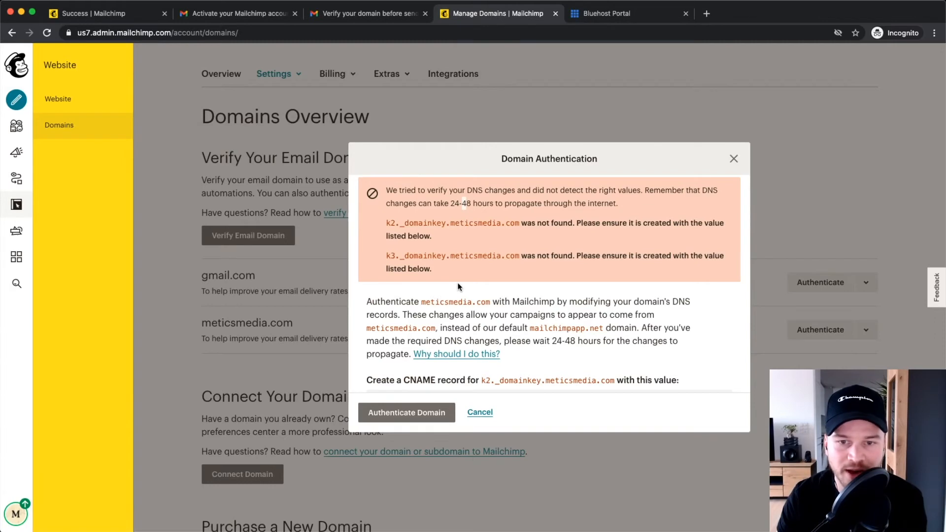
Close the authentication dialog and open the Metics Tutorials audience's Preferences center page.
{"action": "left_click", "coordinate": [478, 413]}
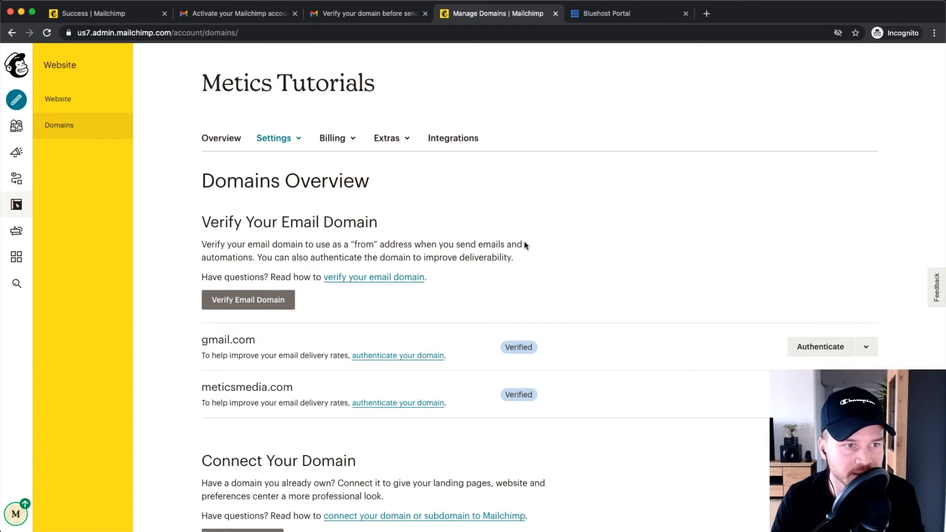
{"action": "left_click", "coordinate": [16, 127]}
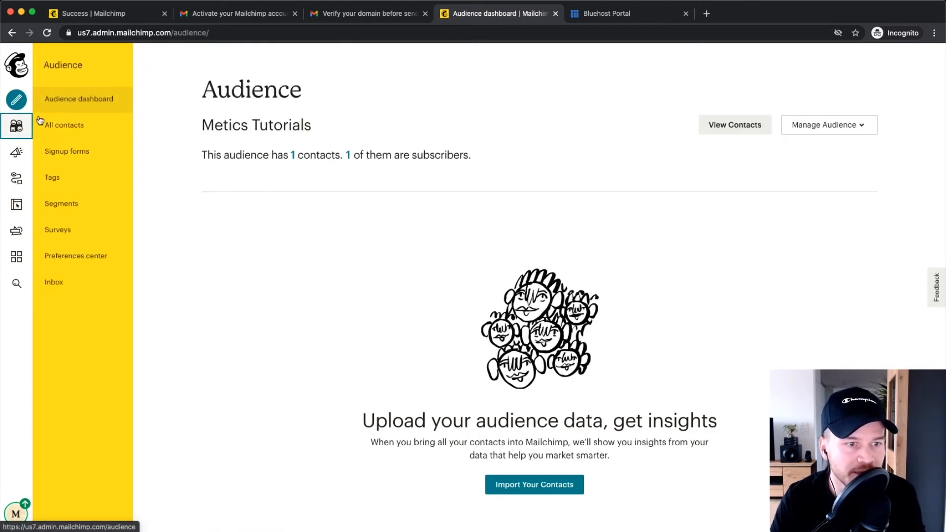
{"action": "left_click", "coordinate": [83, 257]}
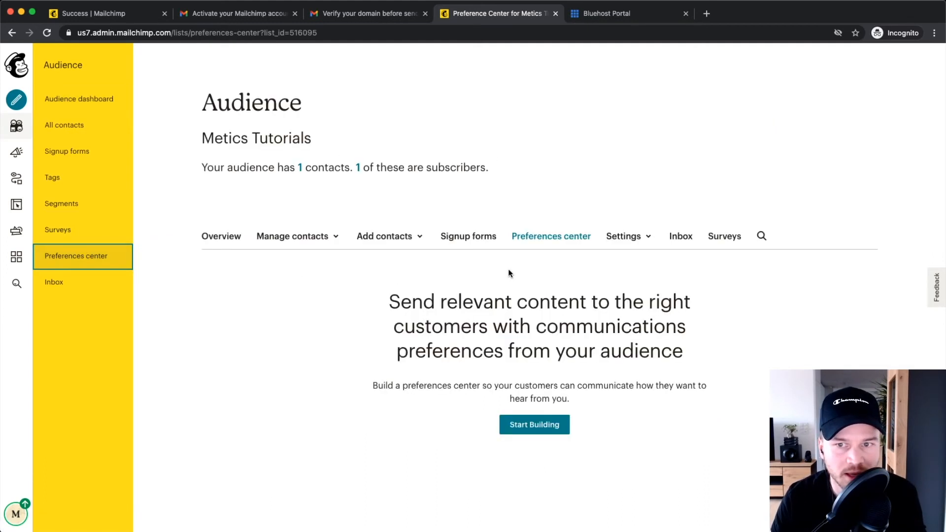
{"action": "left_click", "coordinate": [629, 238]}
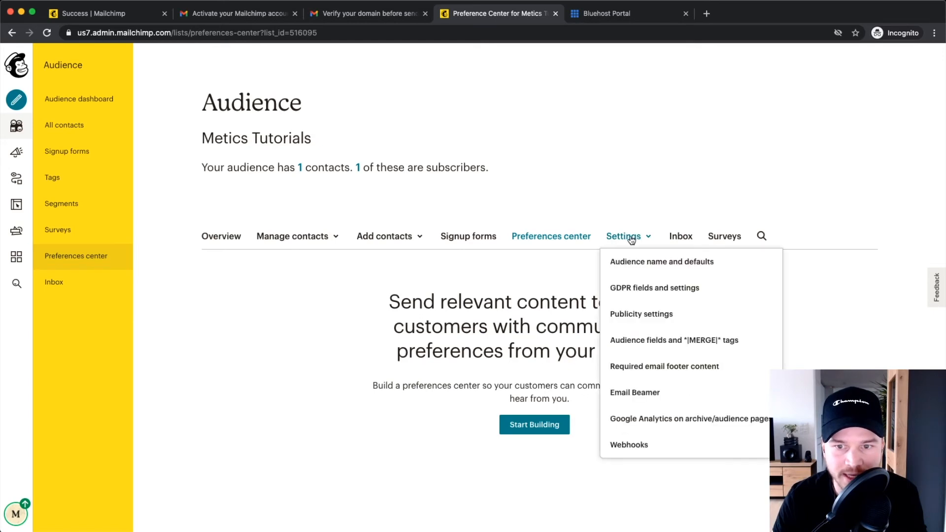
{"action": "left_click", "coordinate": [651, 268]}
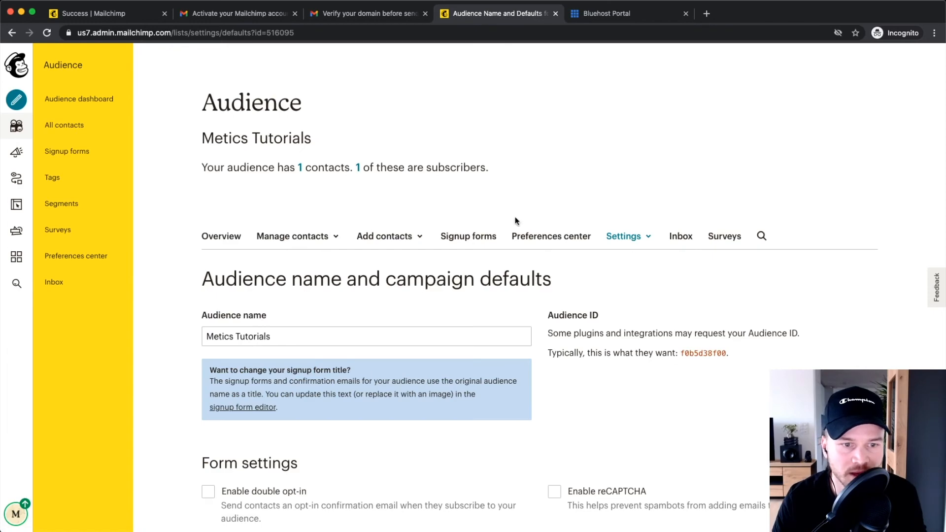
{"action": "scroll", "coordinate": [306, 252], "scroll_direction": "down", "scroll_amount": 2}
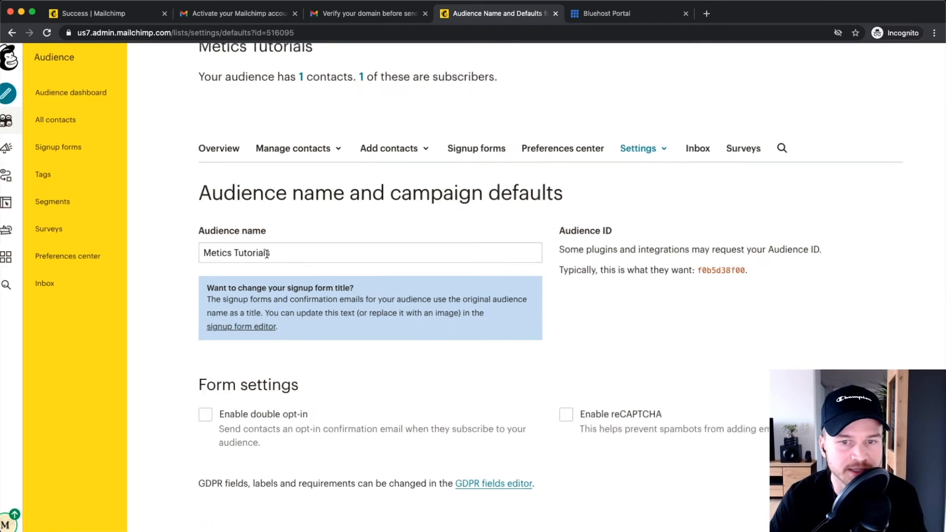
{"action": "left_click_drag", "start_coordinate": [279, 253], "coordinate": [205, 254]}
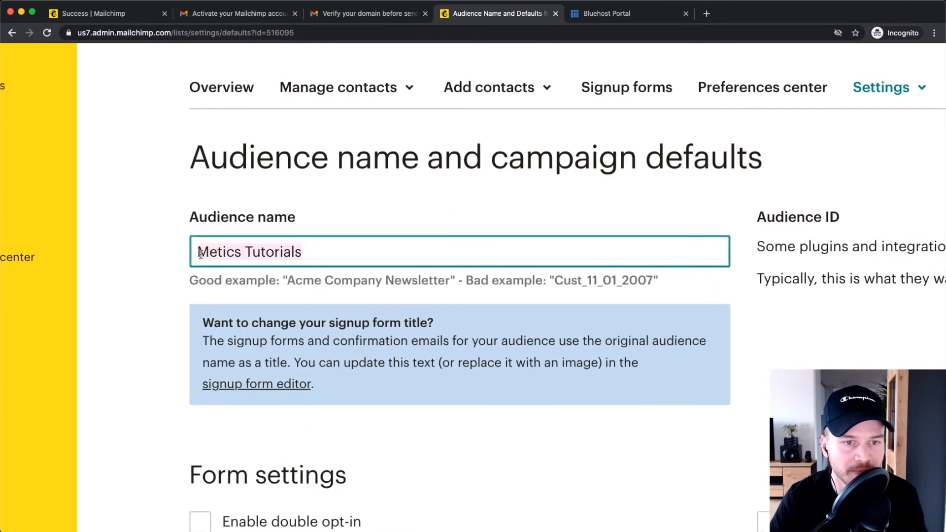
{"action": "left_click", "coordinate": [317, 255]}
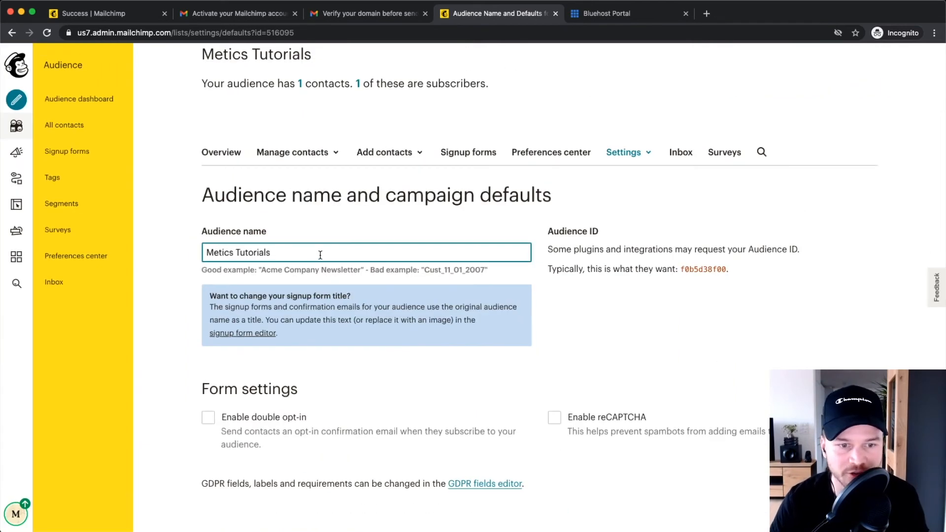
{"action": "scroll", "coordinate": [306, 276], "scroll_direction": "down", "scroll_amount": 4}
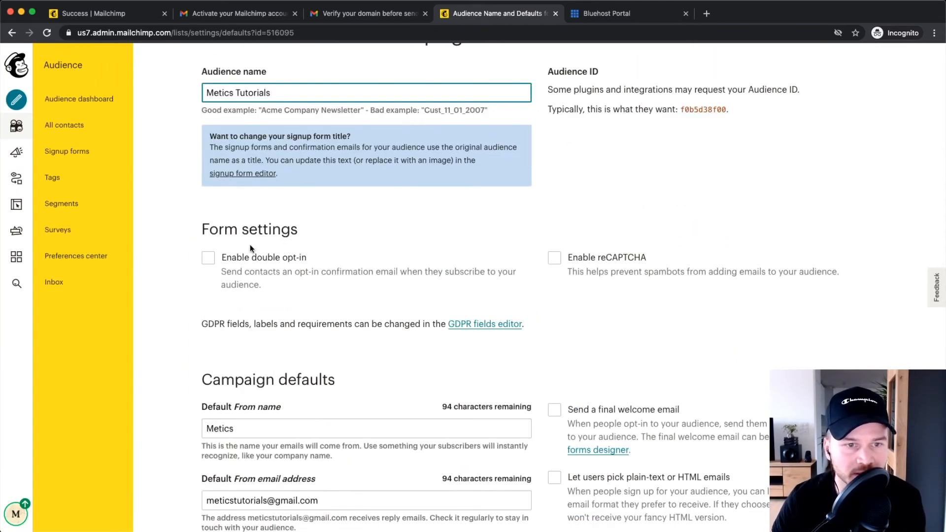
{"action": "left_click", "coordinate": [199, 231]}
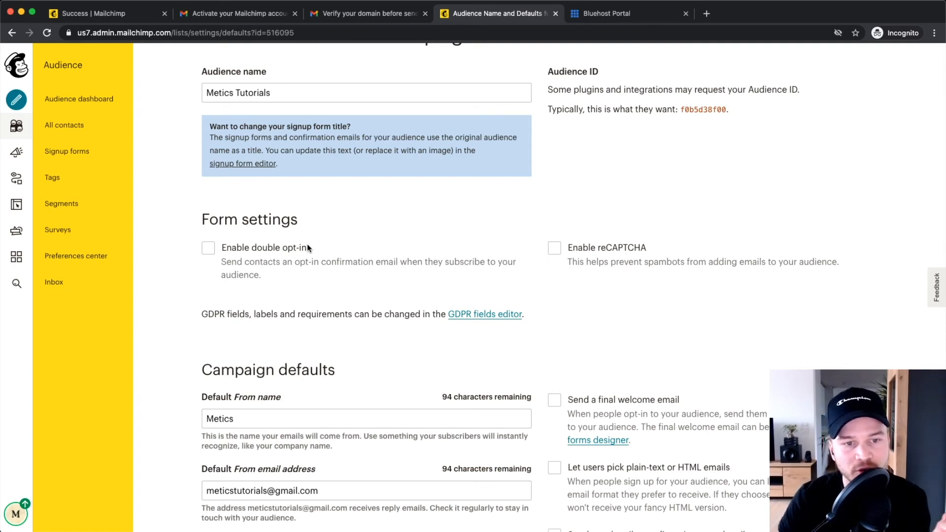
{"action": "left_click", "coordinate": [208, 248]}
{"action": "scroll", "coordinate": [207, 251], "scroll_direction": "up", "scroll_amount": 5}
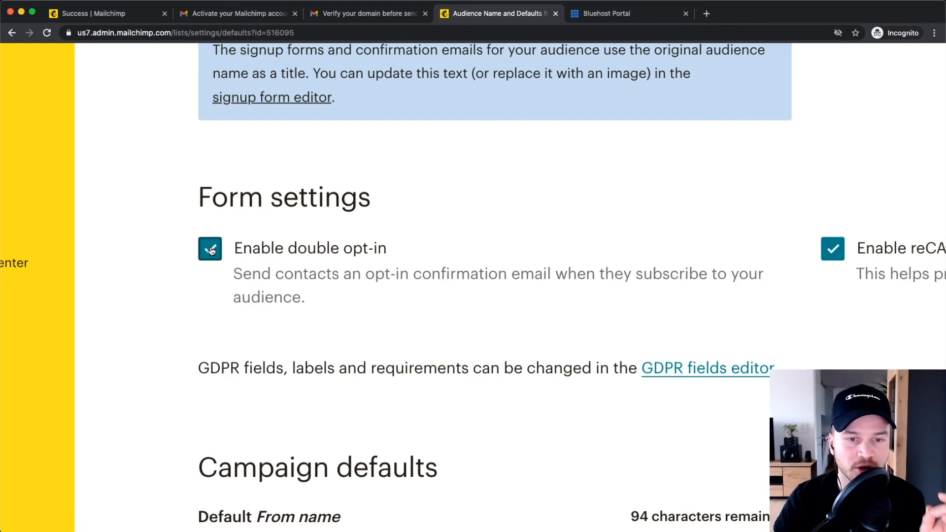
{"action": "left_click", "coordinate": [211, 252]}
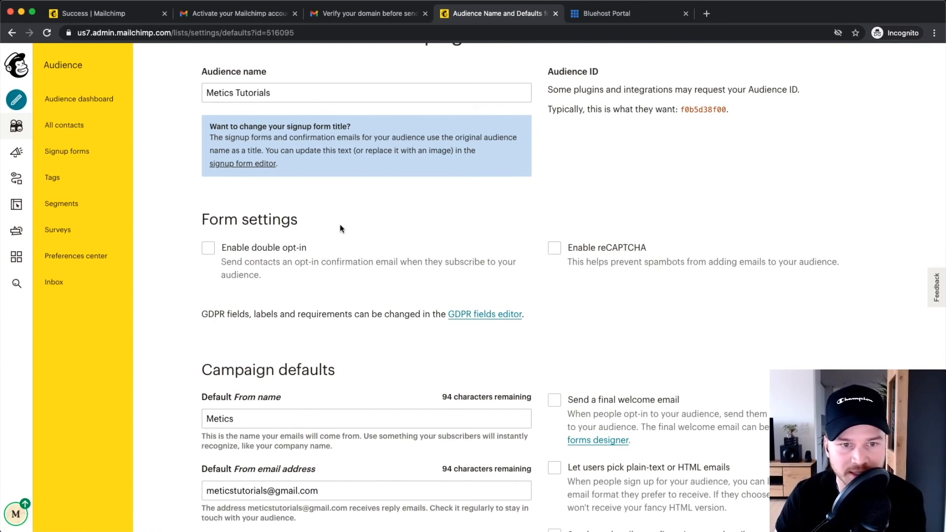
Change the Default From name to the sender's first name plus ' | MeticsMedia', fixing the typo.
{"action": "scroll", "coordinate": [324, 228], "scroll_direction": "down", "scroll_amount": 5}
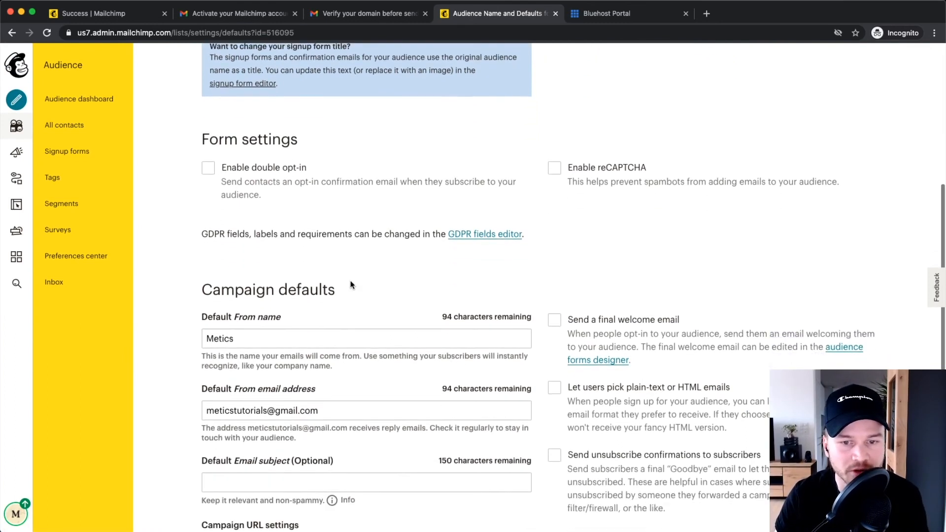
{"action": "scroll", "coordinate": [321, 240], "scroll_direction": "down", "scroll_amount": 1}
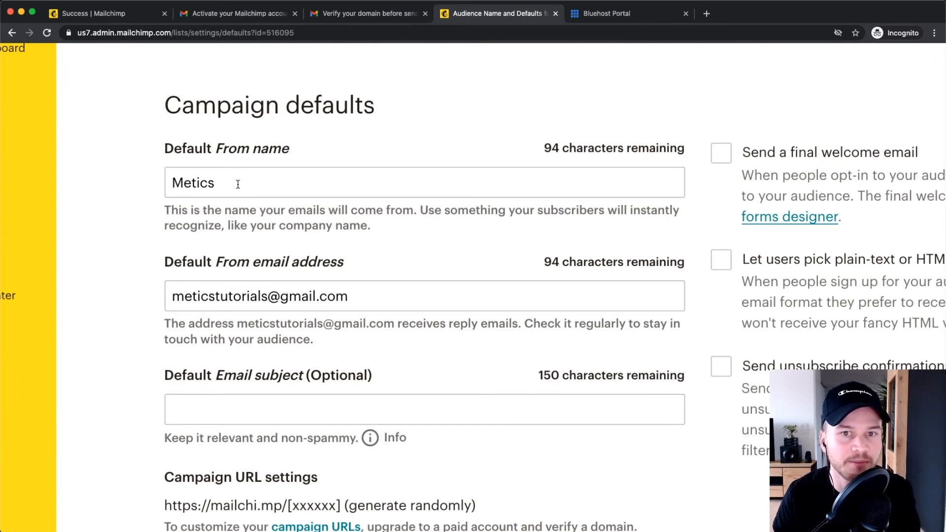
{"action": "left_click_drag", "start_coordinate": [238, 184], "coordinate": [169, 185]}
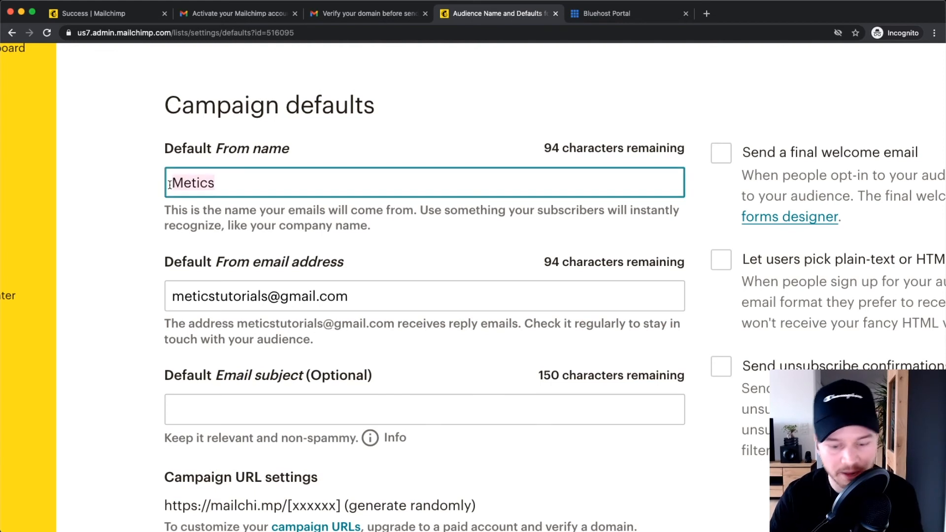
{"action": "type", "text": "Simon "}
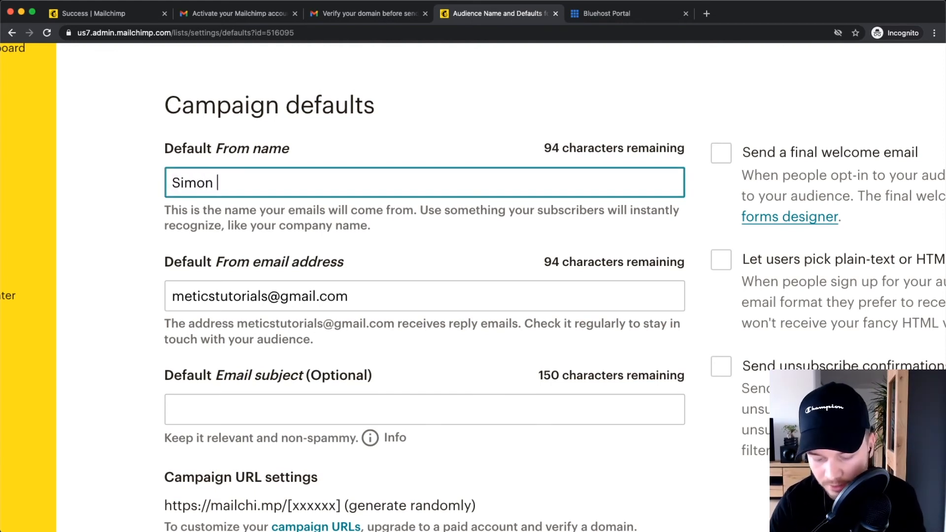
{"action": "type", "text": "|"}
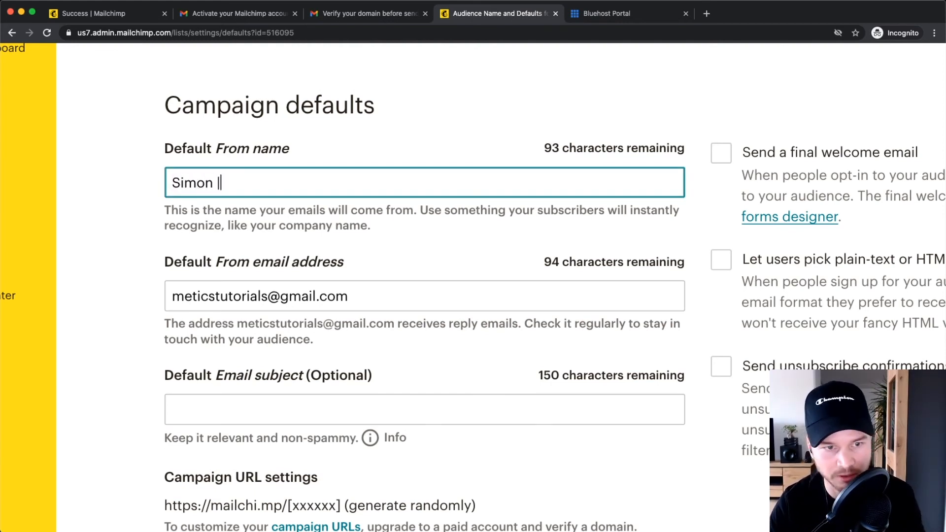
{"action": "type", "text": " MeticsMeida"}
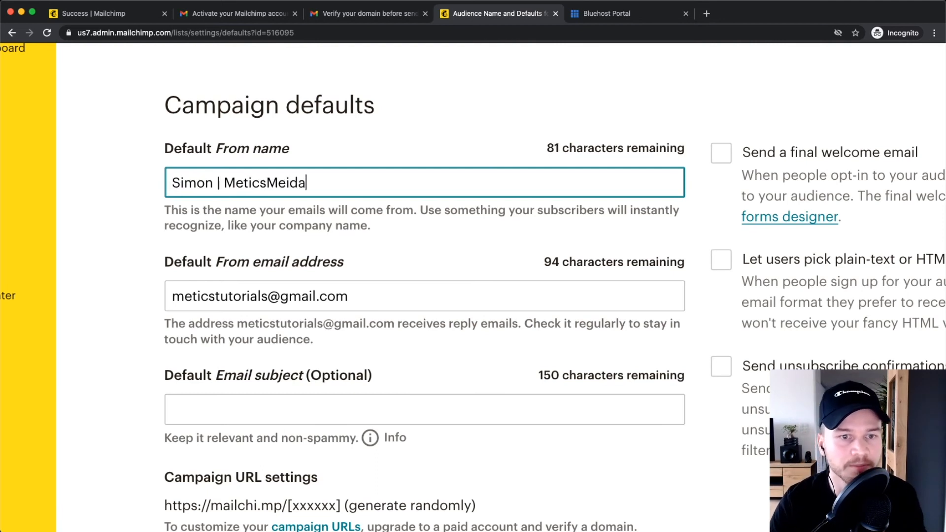
{"action": "key", "text": "BackSpace"}
{"action": "key", "text": "BackSpace"}
{"action": "key", "text": "BackSpace"}
{"action": "type", "text": "dia"}
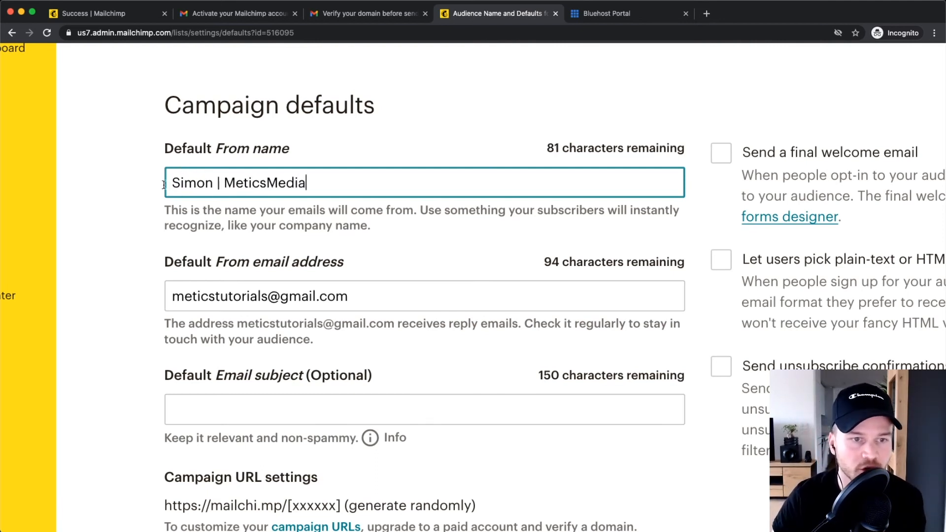
{"action": "left_click_drag", "start_coordinate": [165, 185], "coordinate": [338, 185]}
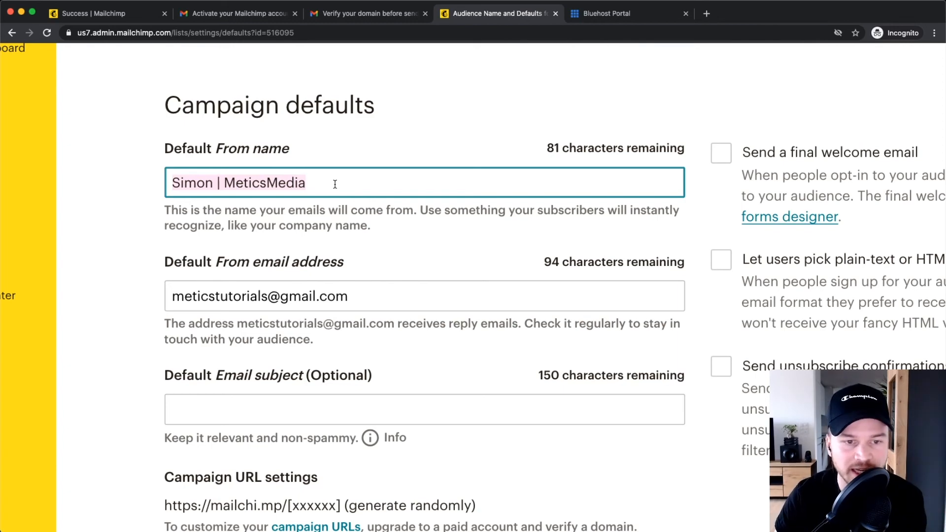
{"action": "scroll", "coordinate": [186, 274], "scroll_direction": "down", "scroll_amount": 1}
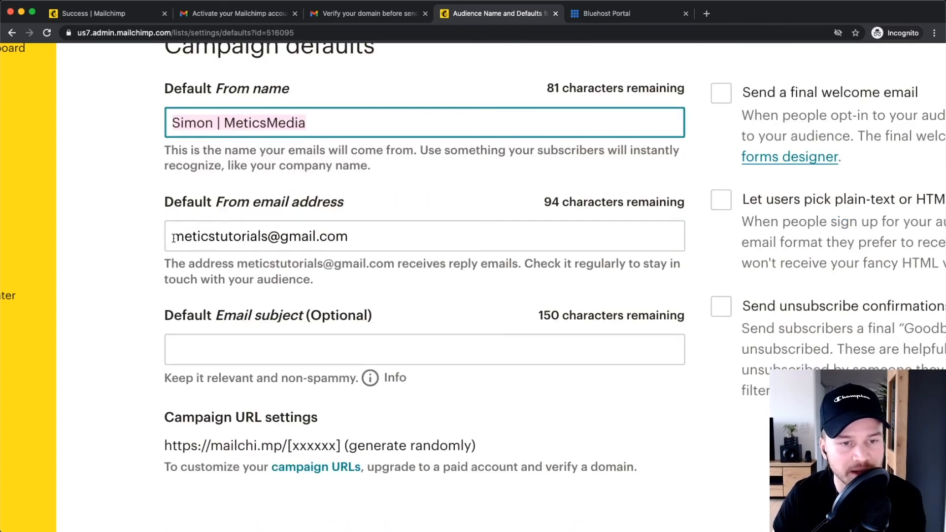
{"action": "left_click_drag", "start_coordinate": [173, 238], "coordinate": [379, 238]}
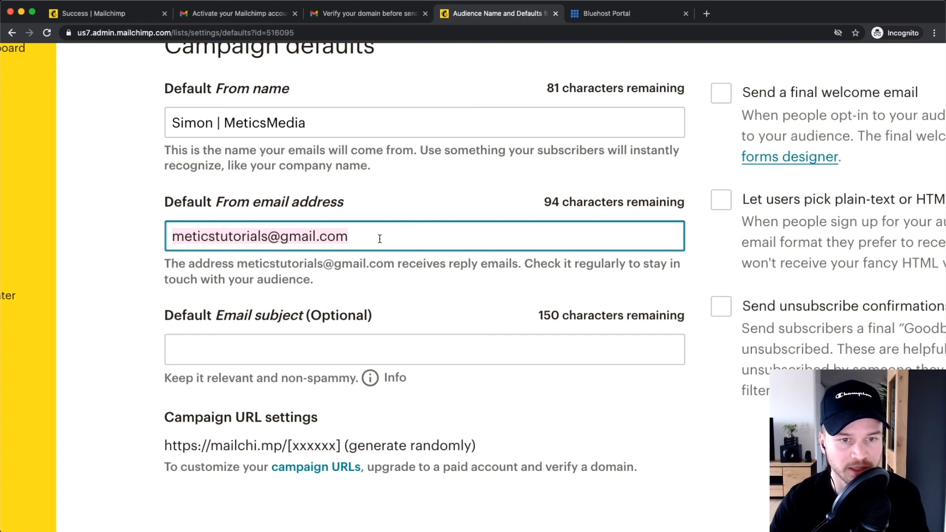
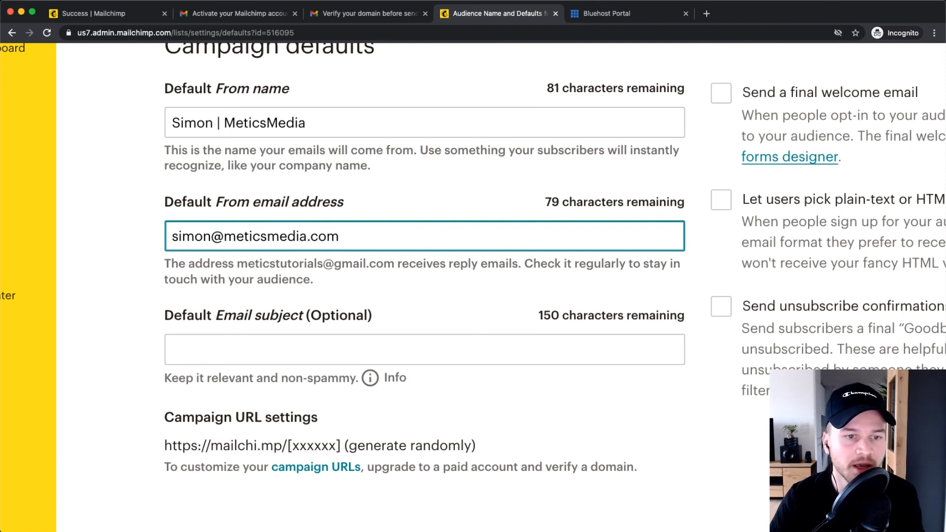
Replace the Gmail From email with the sender's meticsmedia.com address, correcting the mistyped domain.
{"action": "left_click_drag", "start_coordinate": [210, 237], "coordinate": [119, 242]}
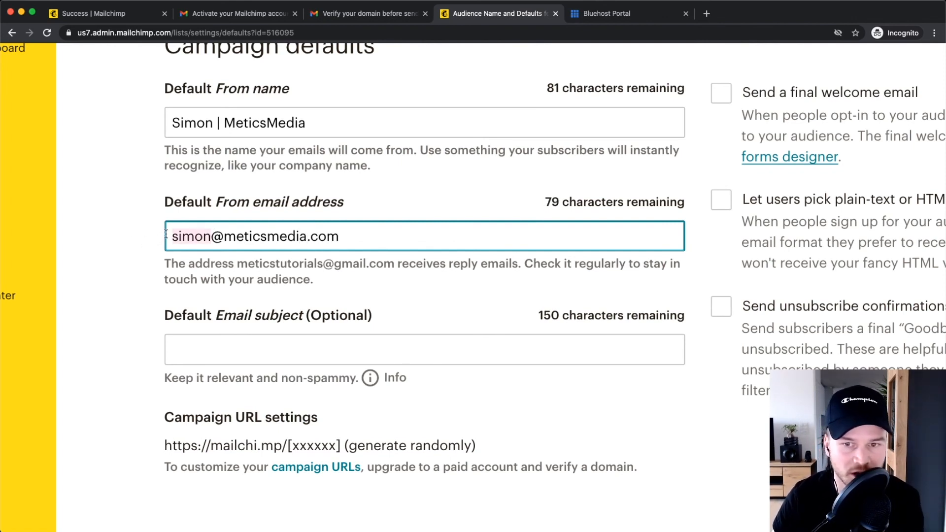
{"action": "left_click", "coordinate": [245, 236]}
{"action": "left_click_drag", "start_coordinate": [356, 237], "coordinate": [155, 234]}
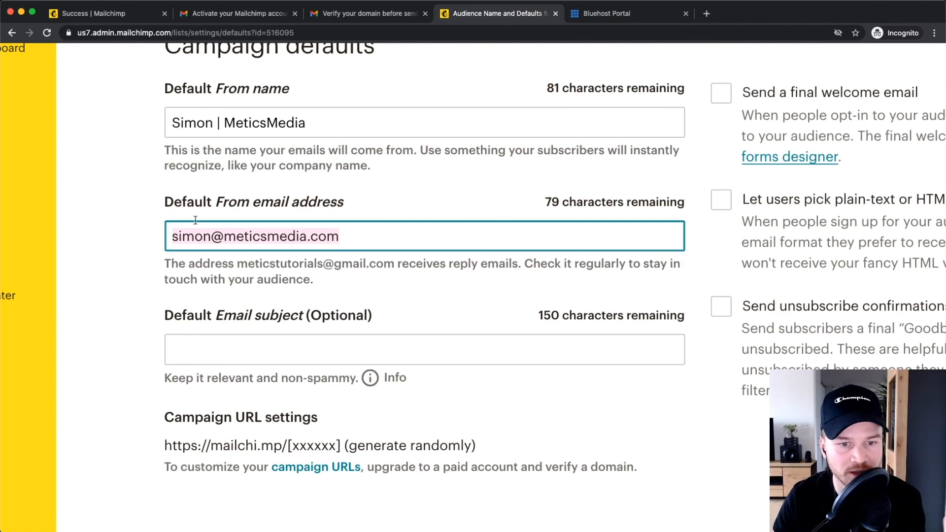
{"action": "scroll", "coordinate": [274, 265], "scroll_direction": "down", "scroll_amount": 2}
{"action": "scroll", "coordinate": [283, 256], "scroll_direction": "down", "scroll_amount": 1}
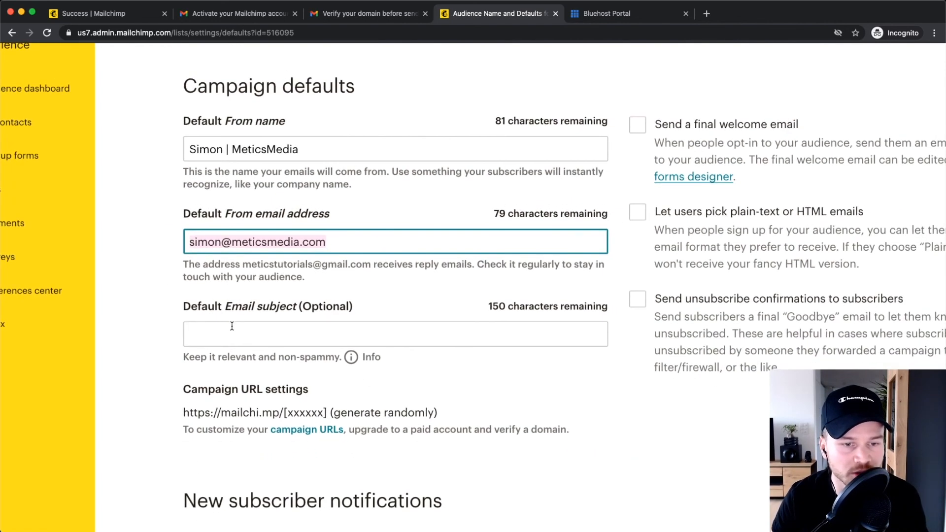
{"action": "scroll", "coordinate": [236, 274], "scroll_direction": "down", "scroll_amount": 3}
Leave the default email subject blank and click Save Audience And Campaign Defaults.
{"action": "left_click", "coordinate": [233, 275]}
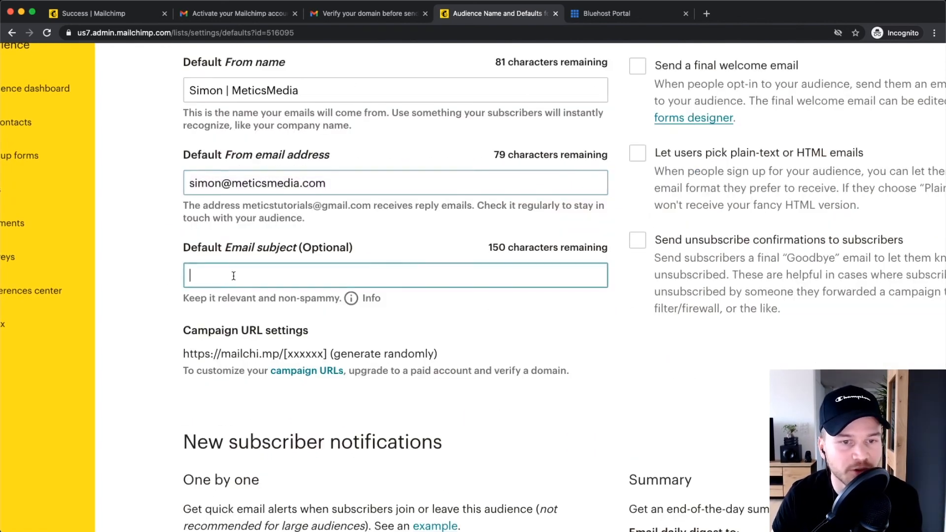
{"action": "left_click", "coordinate": [159, 266]}
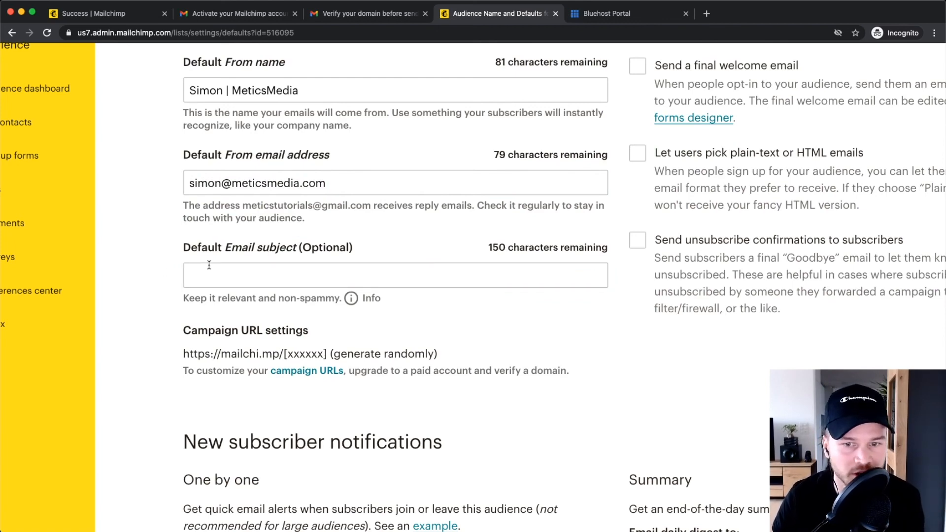
{"action": "scroll", "coordinate": [148, 324], "scroll_direction": "down", "scroll_amount": 1}
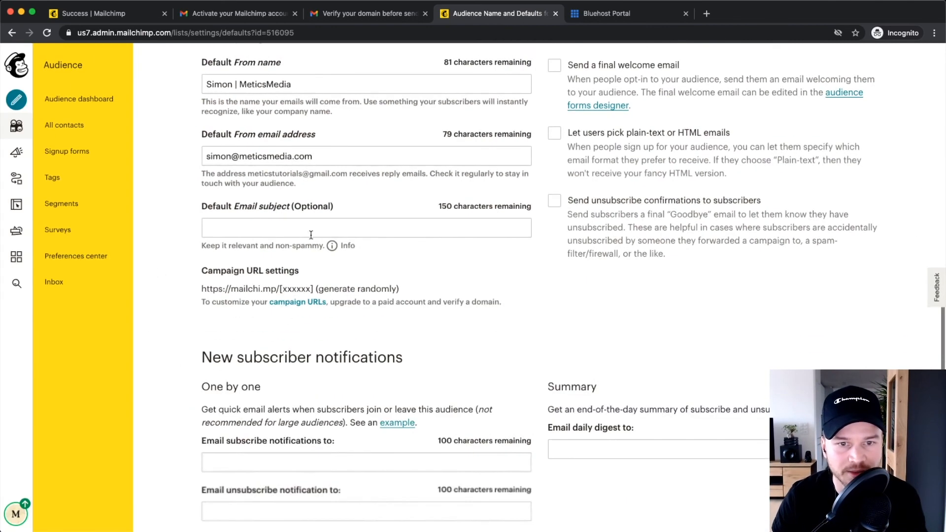
{"action": "scroll", "coordinate": [191, 287], "scroll_direction": "down", "scroll_amount": 2}
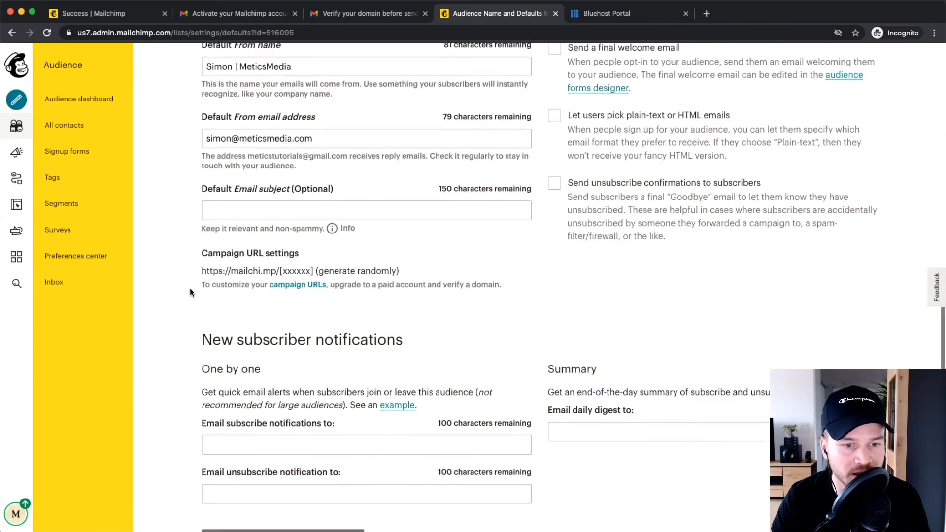
{"action": "scroll", "coordinate": [214, 400], "scroll_direction": "up", "scroll_amount": 5}
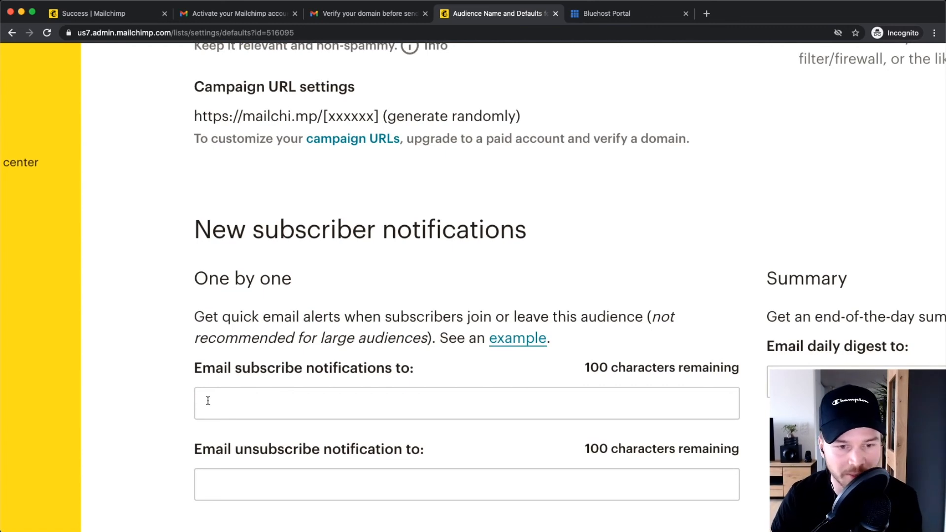
{"action": "scroll", "coordinate": [361, 430], "scroll_direction": "down", "scroll_amount": 5}
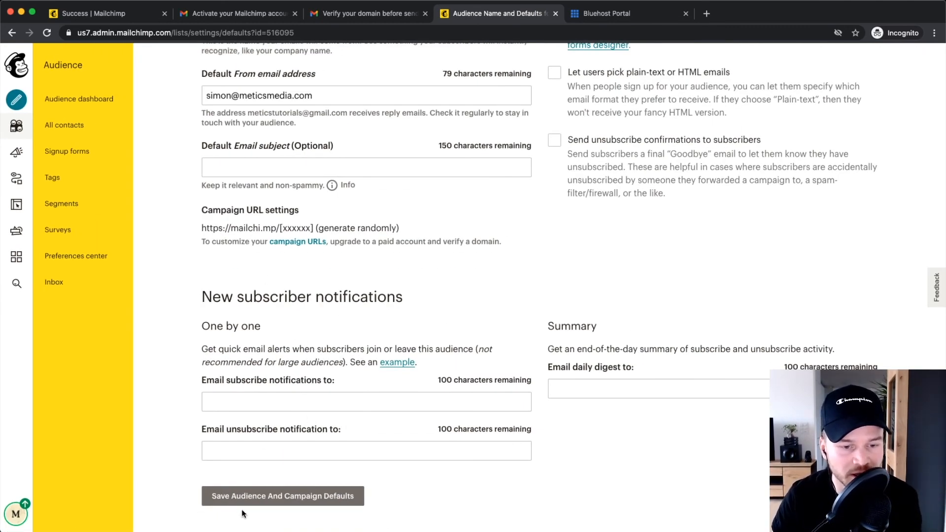
{"action": "left_click", "coordinate": [252, 497]}
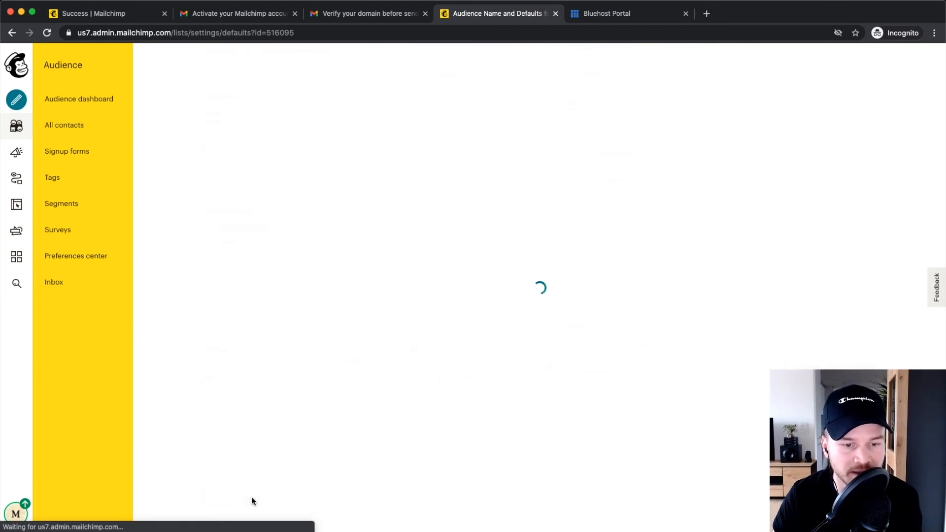